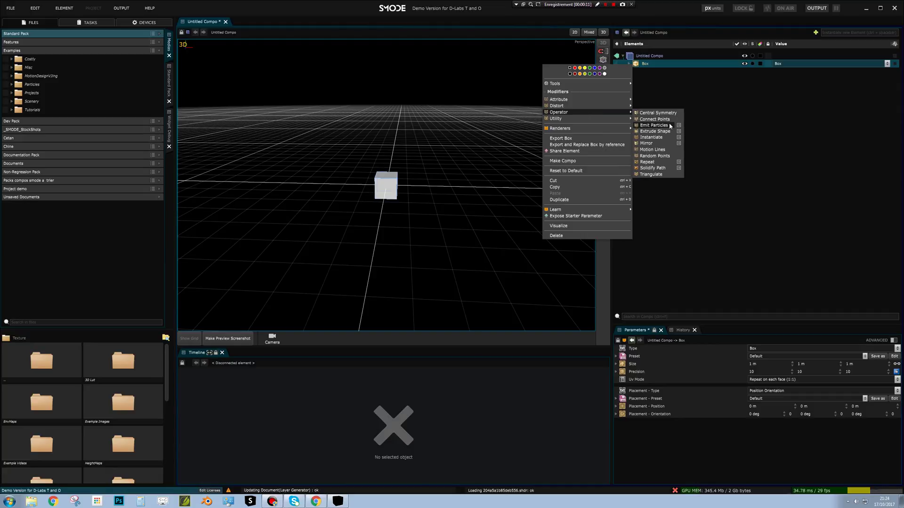
# Step: Add a Repeat modifier to the box with a count of 17, X position 3.5 m and Y orientation 76.4 degrees
pyautogui.click(660, 162)
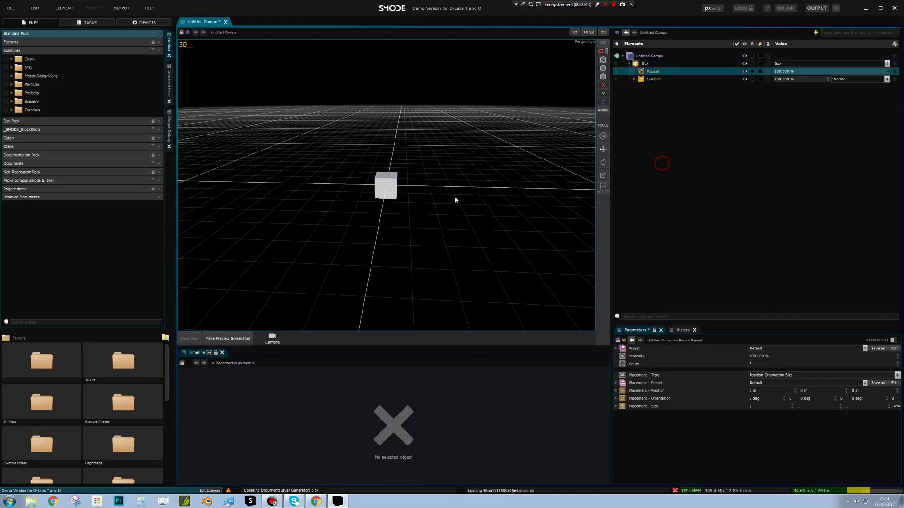
pyautogui.moveTo(428, 200); pyautogui.dragTo(466, 228)
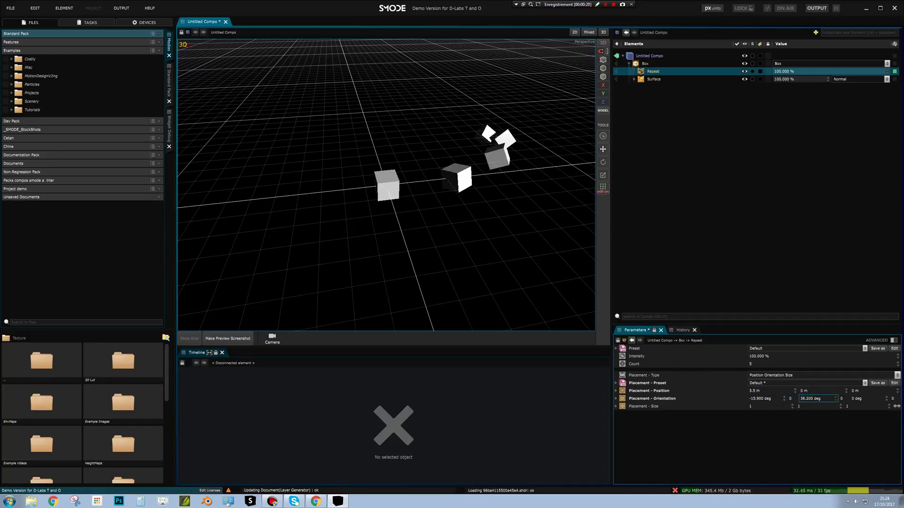
pyautogui.moveTo(481, 232); pyautogui.dragTo(568, 213, button='middle')
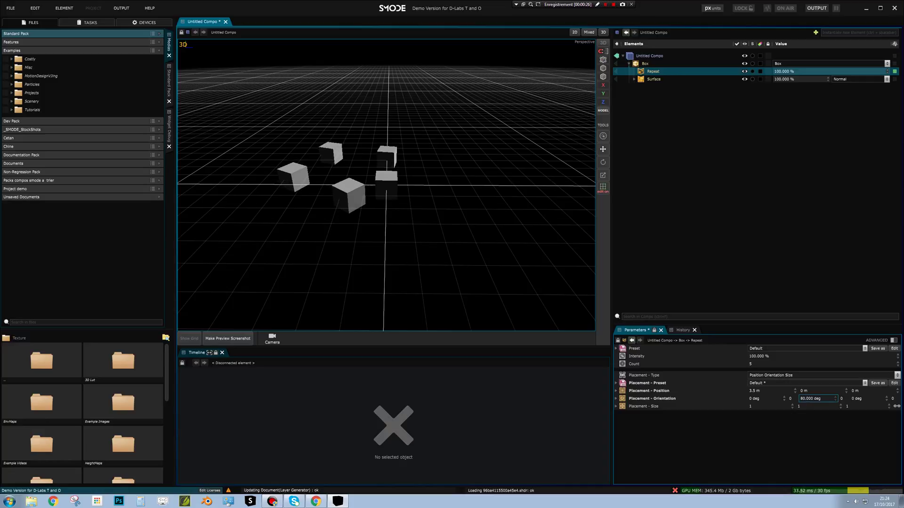
pyautogui.moveTo(492, 264); pyautogui.dragTo(494, 162, button='middle')
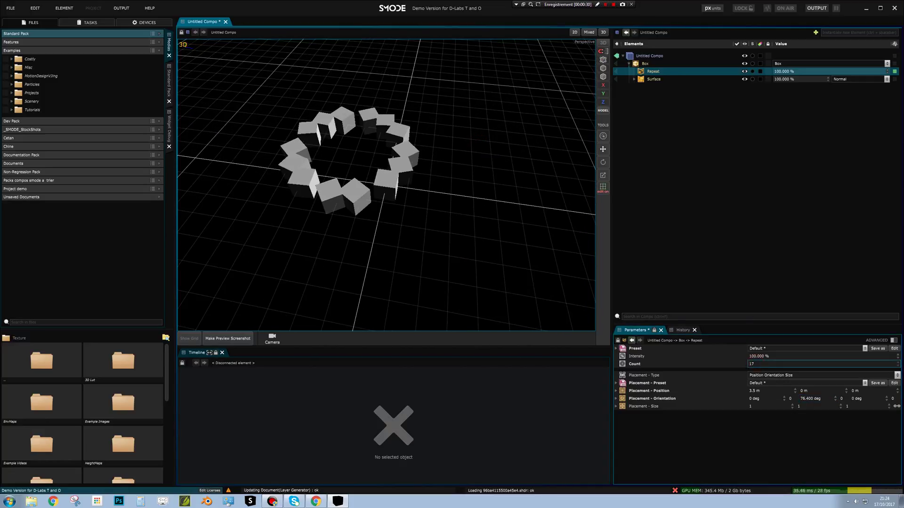
# Step: Add a second Repeat modifier to the box and set its Y position to 2.75 m
pyautogui.rightClick(648, 64)
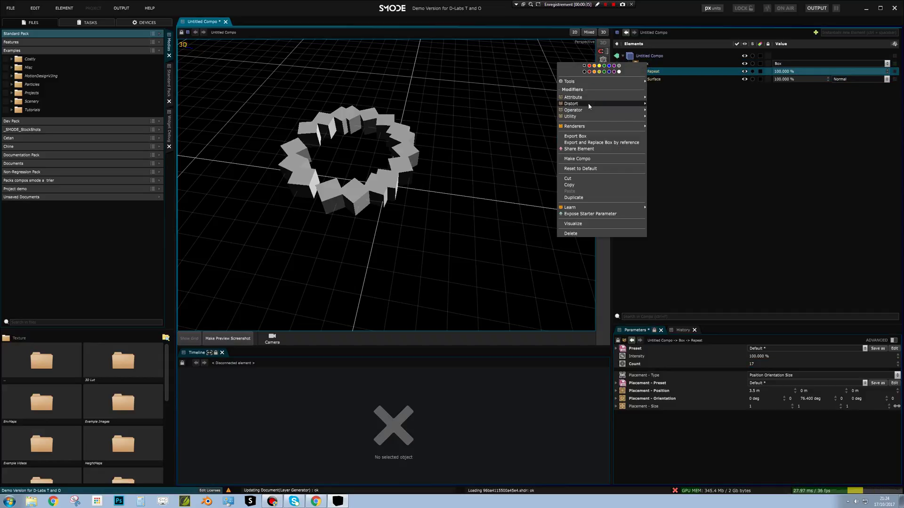
pyautogui.moveTo(635, 113)
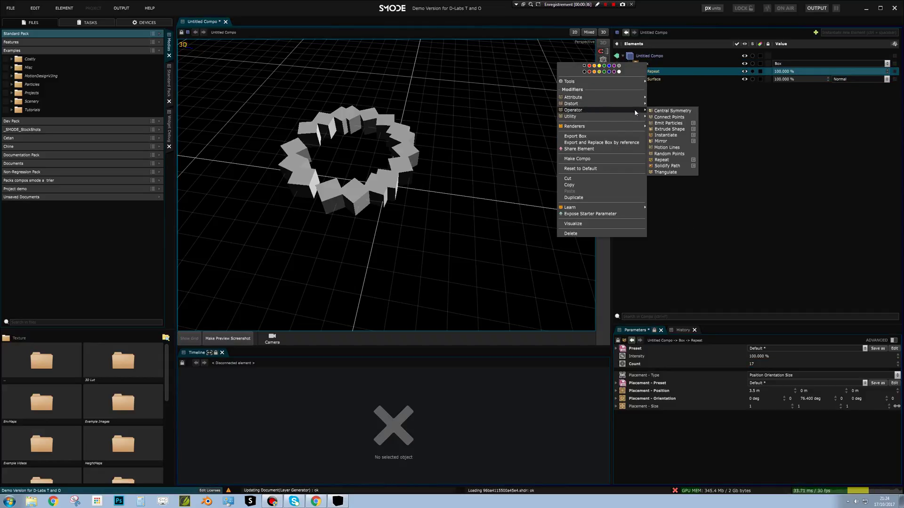
pyautogui.click(664, 161)
pyautogui.moveTo(846, 391); pyautogui.dragTo(846, 365)
pyautogui.scroll(-2, 413, 158)
pyautogui.moveTo(441, 218); pyautogui.dragTo(464, 258)
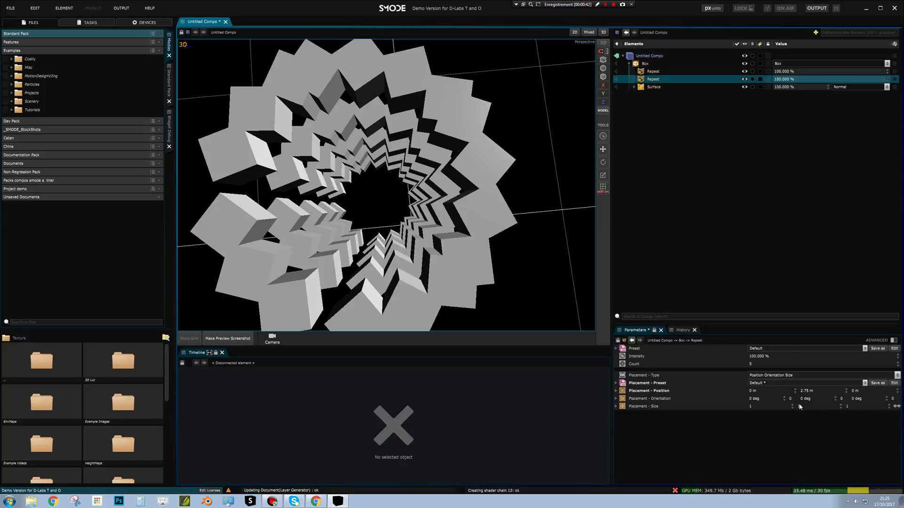
# Step: Set the second Repeat's placement size to 1.8 on X and Z, unlinked, with 1 on Y
pyautogui.moveTo(799, 407); pyautogui.dragTo(811, 407)
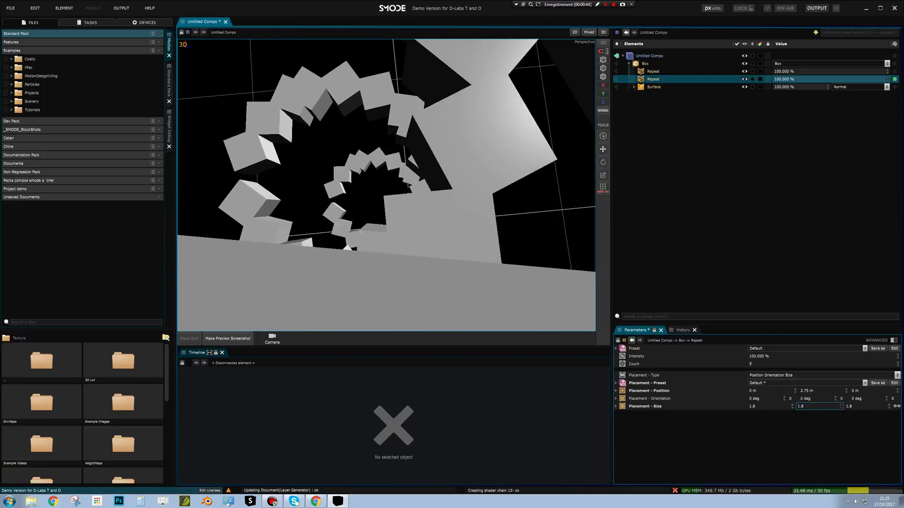
pyautogui.write('1')
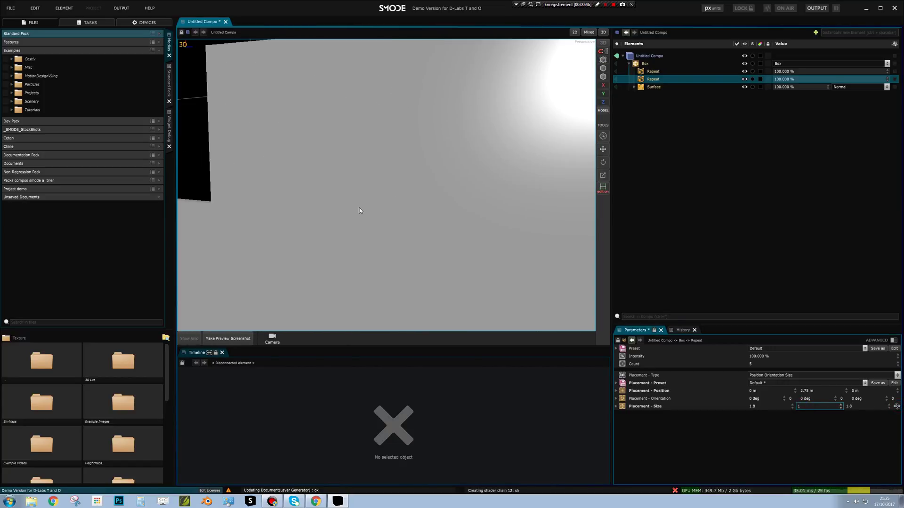
pyautogui.scroll(-5, 372, 204)
pyautogui.moveTo(375, 206); pyautogui.dragTo(488, 139)
pyautogui.moveTo(488, 140)
pyautogui.mouseDown(button='middle')
pyautogui.moveTo(460, 125)
pyautogui.moveTo(457, 145)
pyautogui.moveTo(488, 149)
pyautogui.mouseUp(button='middle')
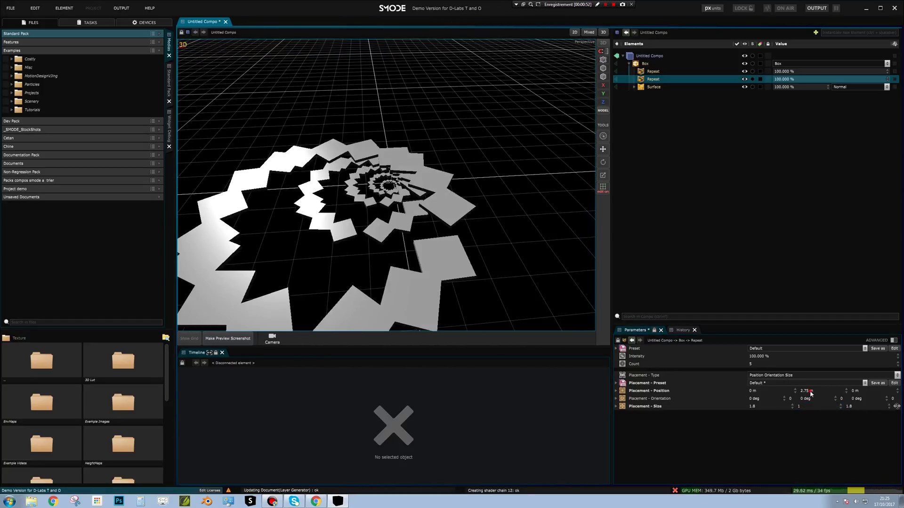
# Step: Set the second Repeat's position to -1.51 m on X and 4.8125 m on Y, with a count of 4
pyautogui.moveTo(811, 394); pyautogui.dragTo(631, 94)
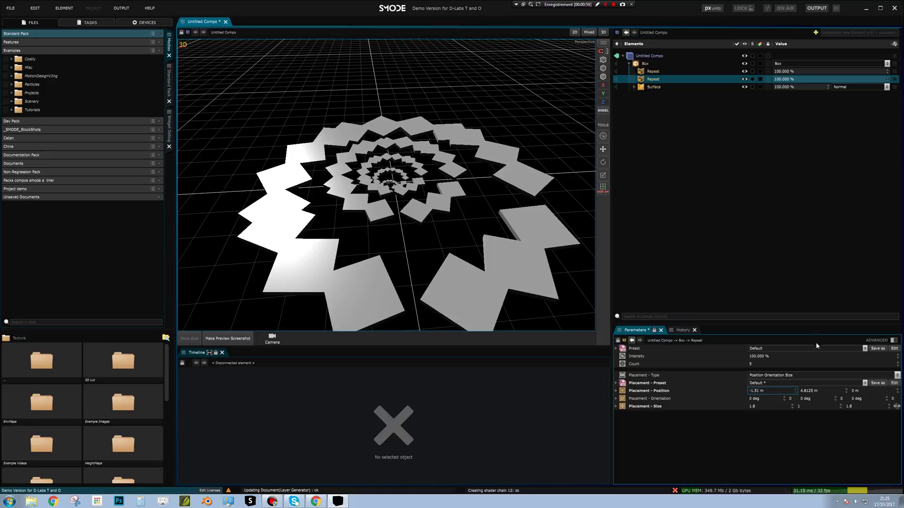
pyautogui.moveTo(752, 364)
pyautogui.mouseDown()
pyautogui.moveTo(766, 364)
pyautogui.moveTo(738, 363)
pyautogui.moveTo(766, 364)
pyautogui.mouseUp()
pyautogui.press('BackSpace')
pyautogui.press('BackSpace')
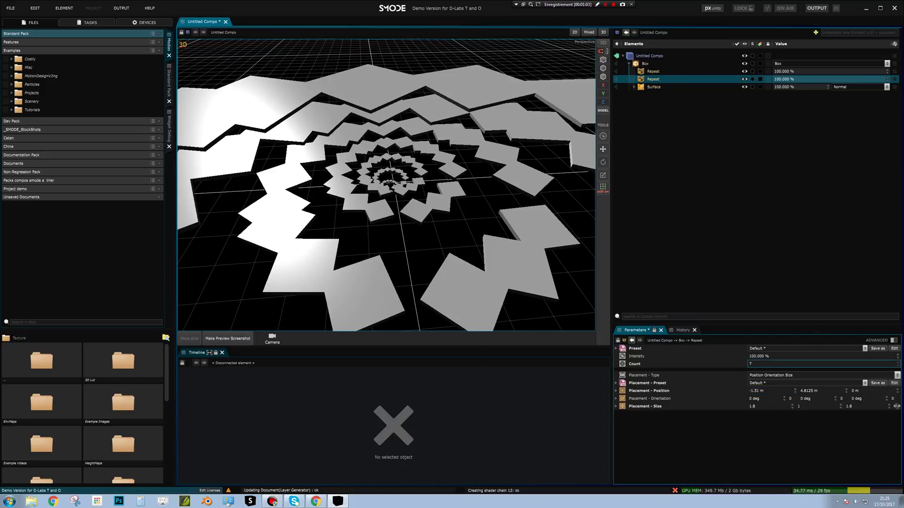
pyautogui.write('4')
pyautogui.scroll(5, 460, 196)
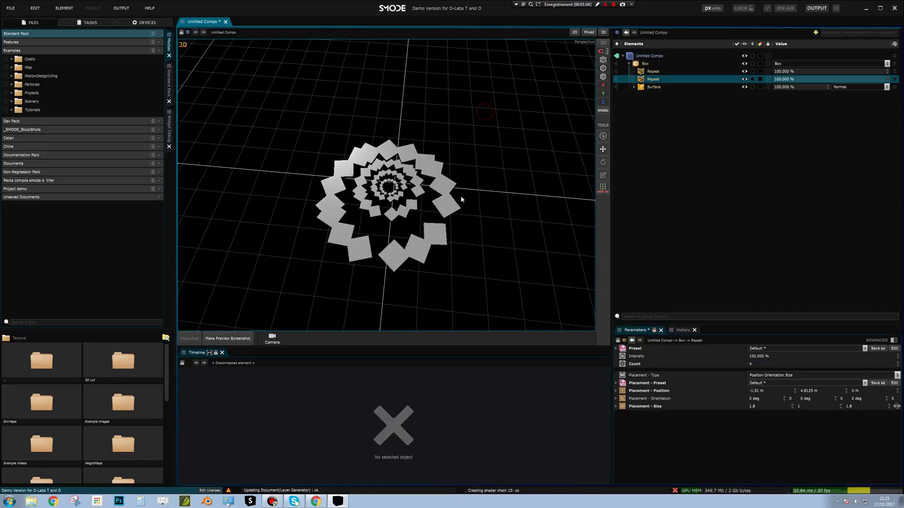
# Step: Add a 3D Transform modifier to the box and create a linear loop on its Y rotation
pyautogui.click(637, 65)
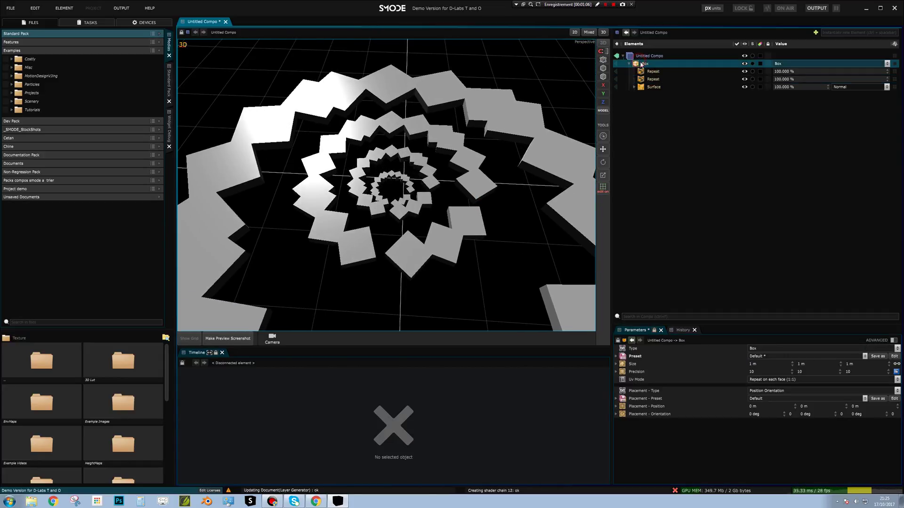
pyautogui.rightClick(639, 64)
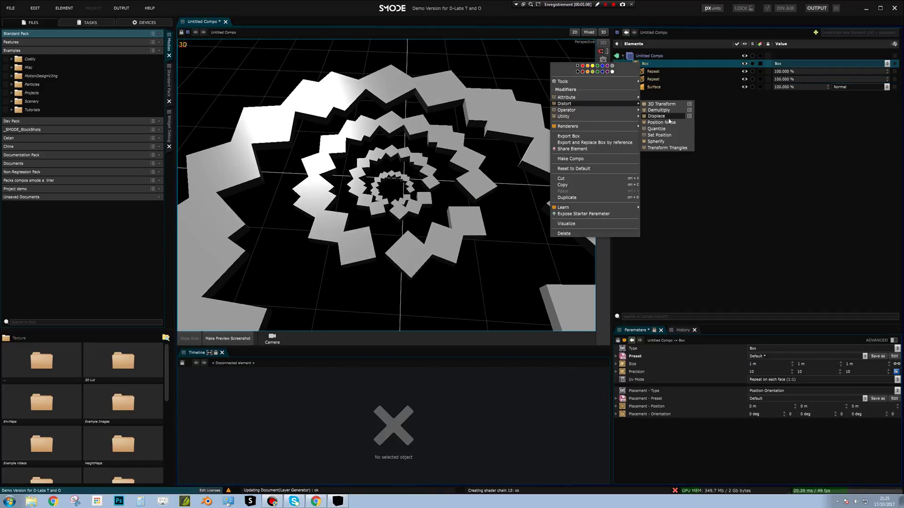
pyautogui.click(661, 104)
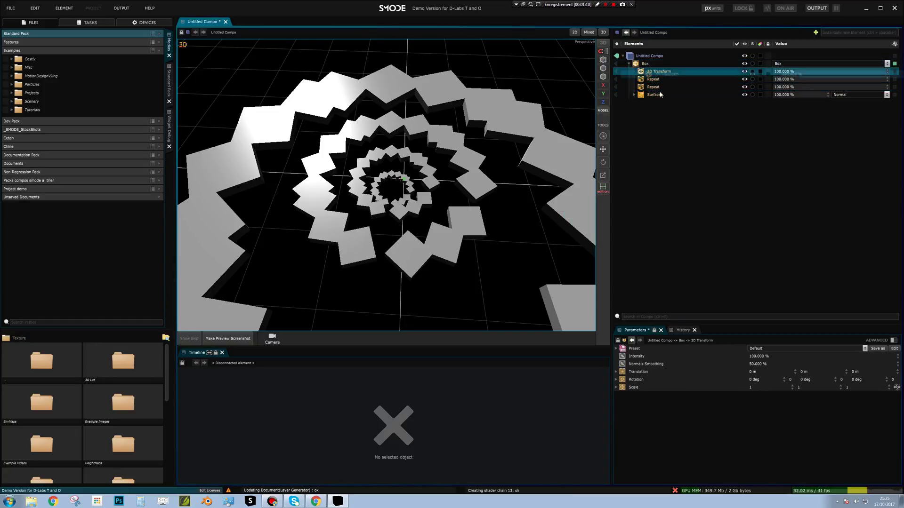
pyautogui.rightClick(810, 379)
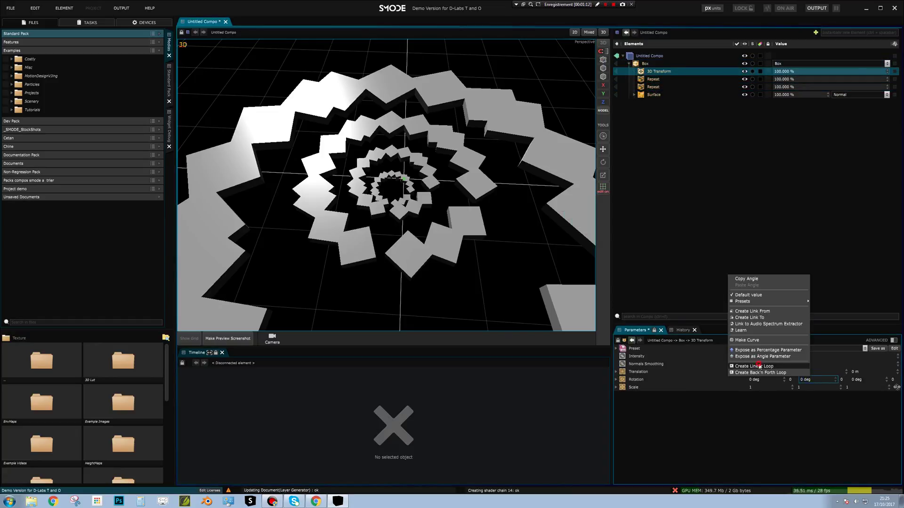
pyautogui.click(759, 366)
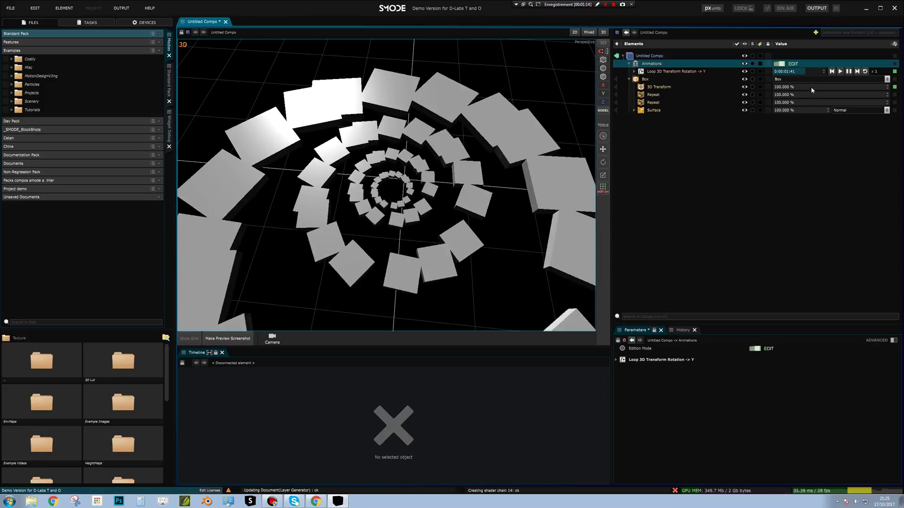
# Step: Set the duration of the Y rotation loop to 20 seconds
pyautogui.click(678, 71)
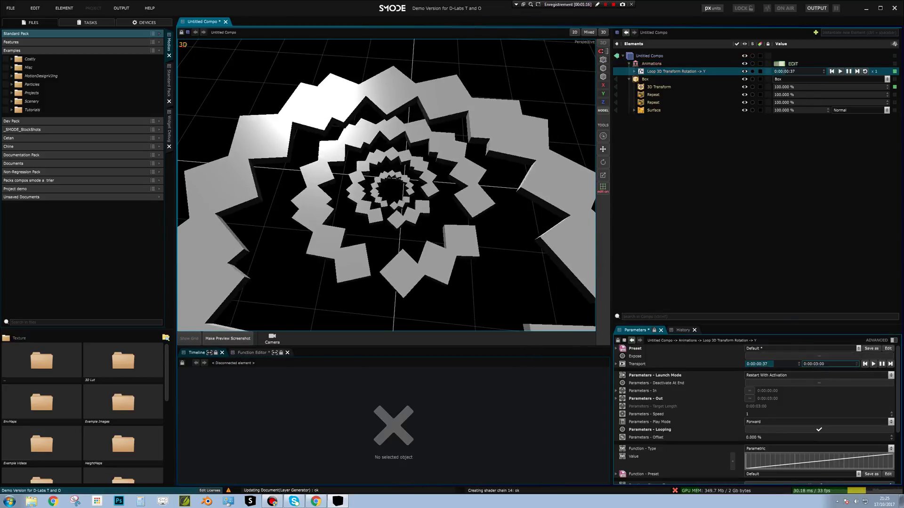
pyautogui.doubleClick(822, 364)
pyautogui.write('20')
pyautogui.press('Return')
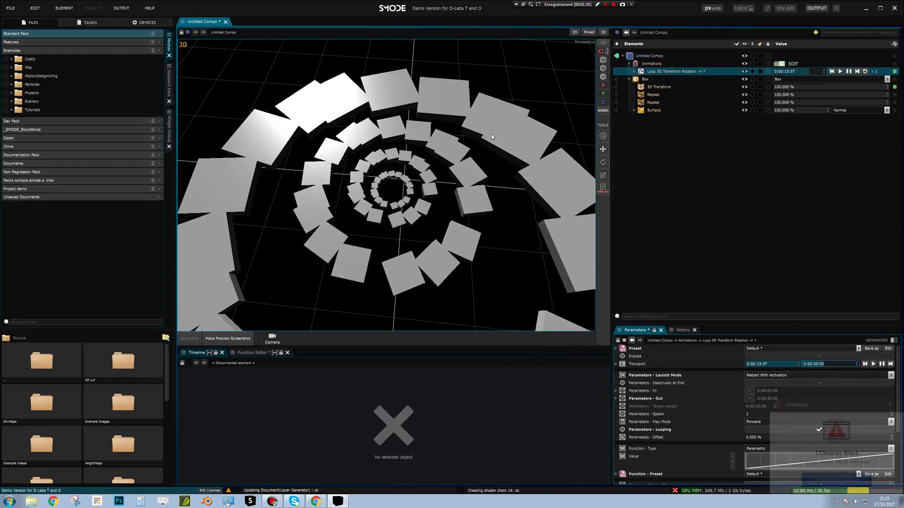
# Step: Dismiss the CCleaner alert and create a linear loop on the 3D Transform's X rotation
pyautogui.click(658, 86)
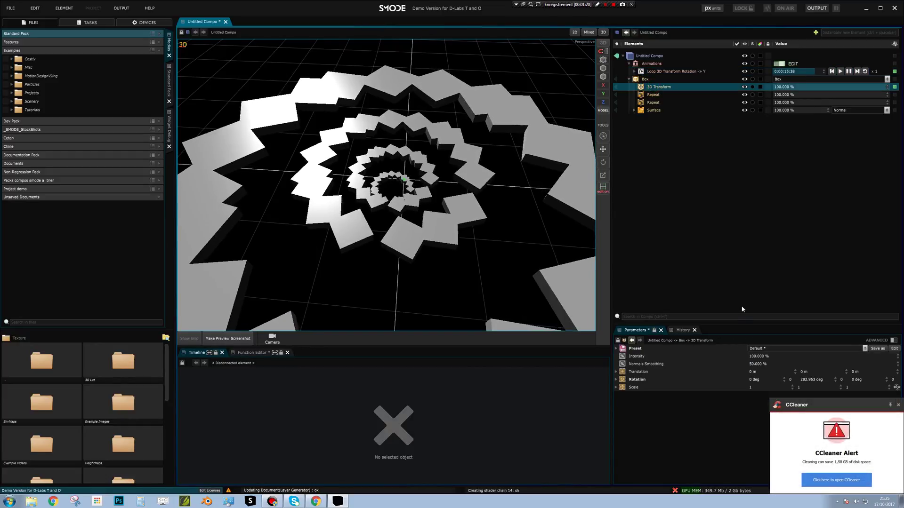
pyautogui.click(898, 406)
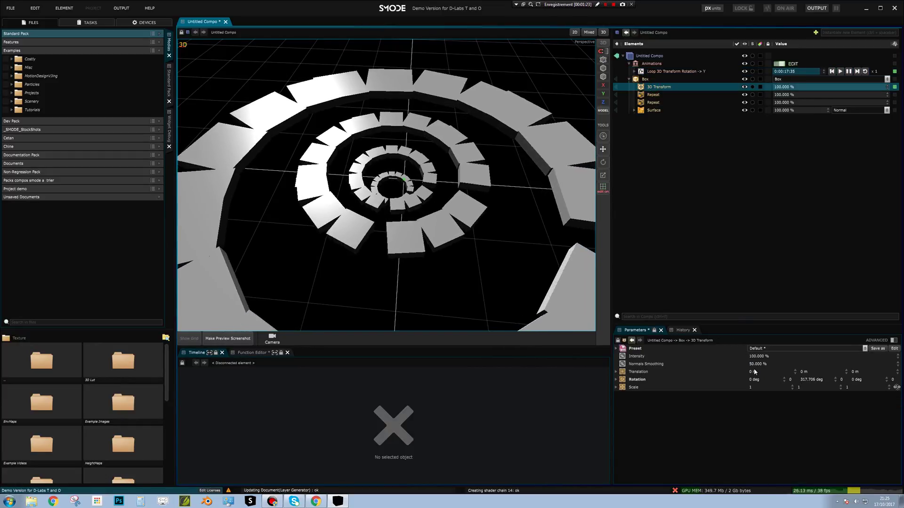
pyautogui.rightClick(756, 383)
pyautogui.click(720, 374)
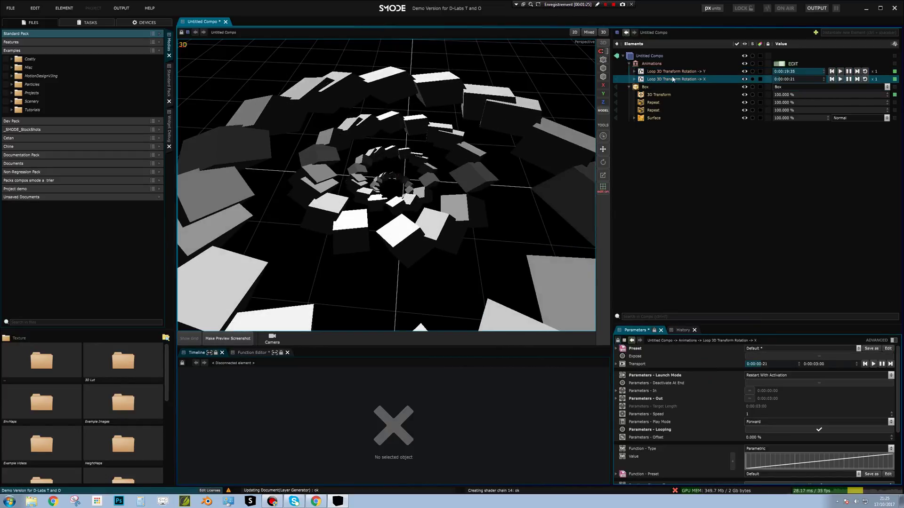
# Step: Set the duration of the X rotation loop to 17 seconds
pyautogui.click(840, 79)
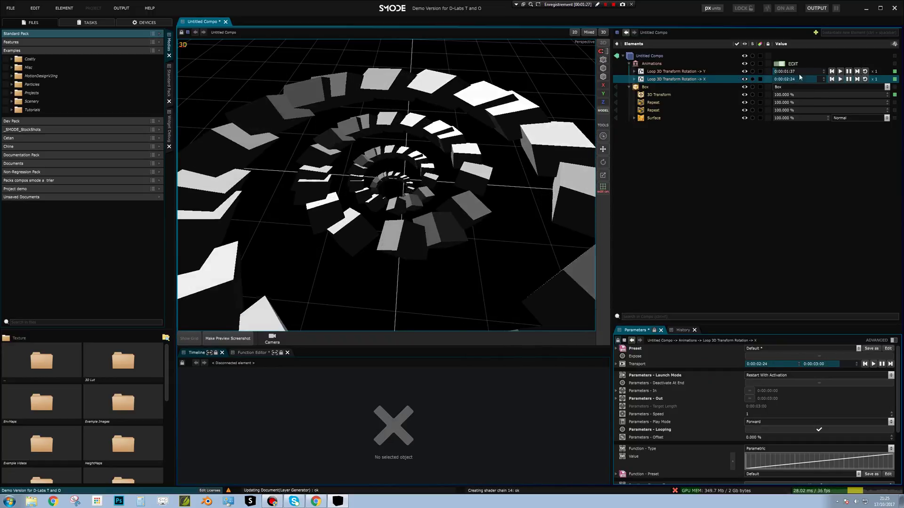
pyautogui.doubleClick(828, 367)
pyautogui.write('20')
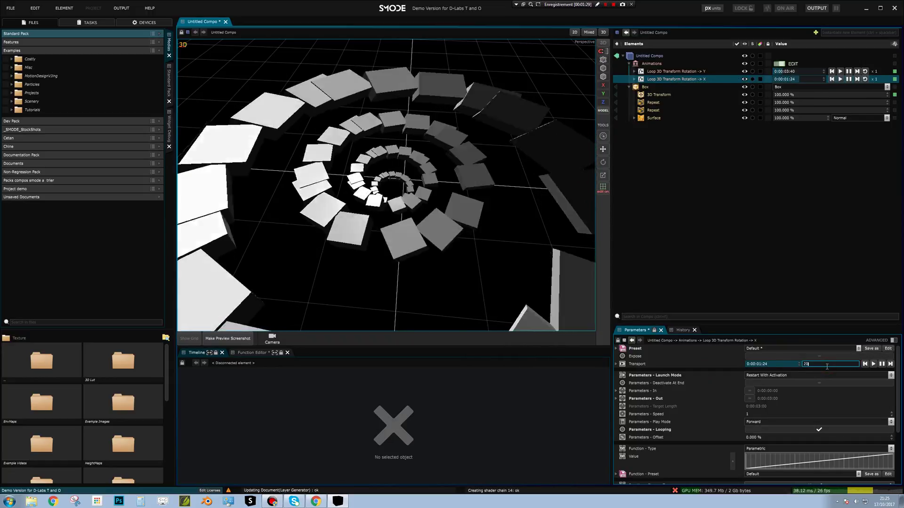
pyautogui.press('Return')
pyautogui.doubleClick(822, 364)
pyautogui.write('17')
pyautogui.press('Return')
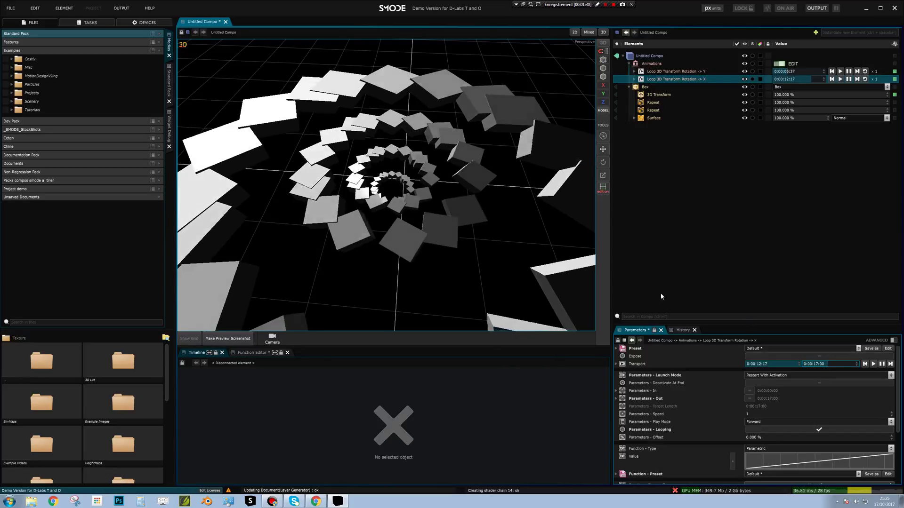
# Step: Switch the viewport to 2D and add a Camera to the composition
pyautogui.moveTo(395, 241); pyautogui.dragTo(476, 127, button='middle')
pyautogui.click(574, 32)
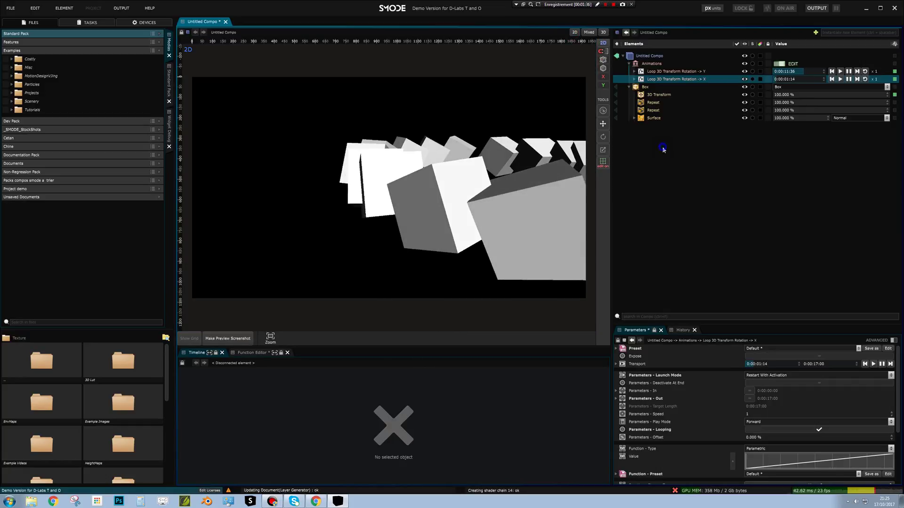
pyautogui.rightClick(659, 153)
pyautogui.moveTo(622, 190)
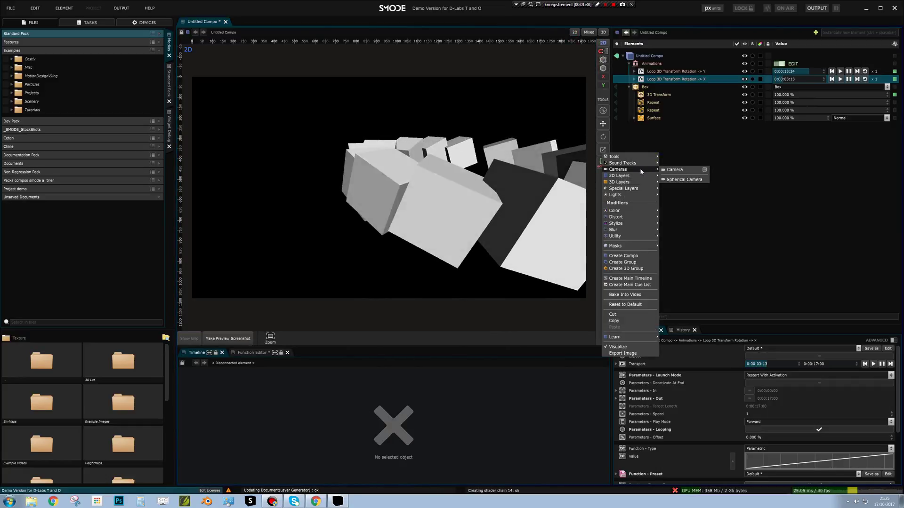
pyautogui.click(667, 171)
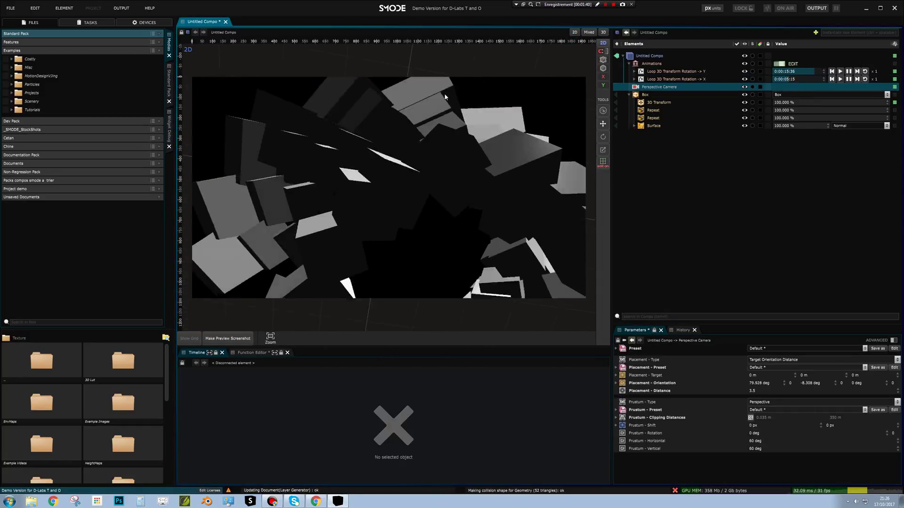
# Step: Frame the cube rings through the perspective camera at a distance of about 10.2, oriented about 75 degrees on X and -3.4 degrees on Y
pyautogui.moveTo(470, 192); pyautogui.dragTo(339, 105, button='middle')
pyautogui.moveTo(339, 105); pyautogui.dragTo(373, 158, button='right')
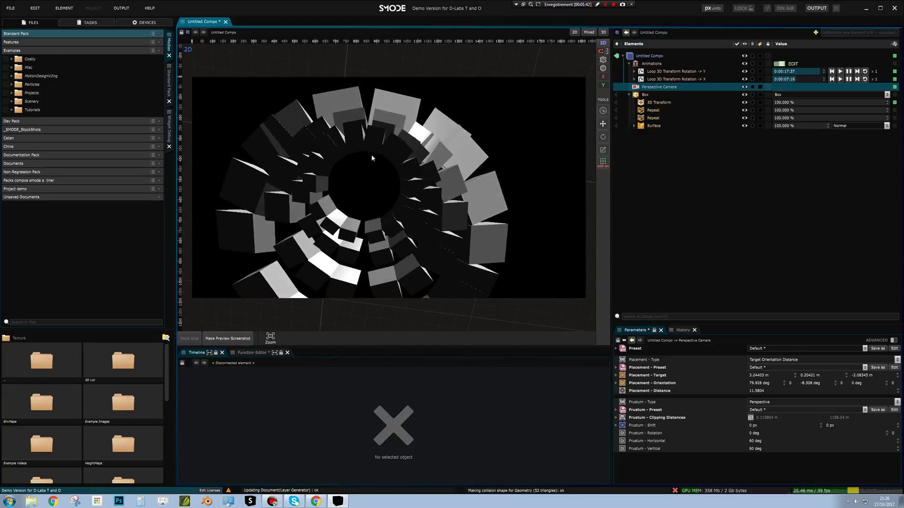
pyautogui.moveTo(374, 157); pyautogui.dragTo(409, 133, button='middle')
pyautogui.moveTo(409, 132); pyautogui.dragTo(392, 191)
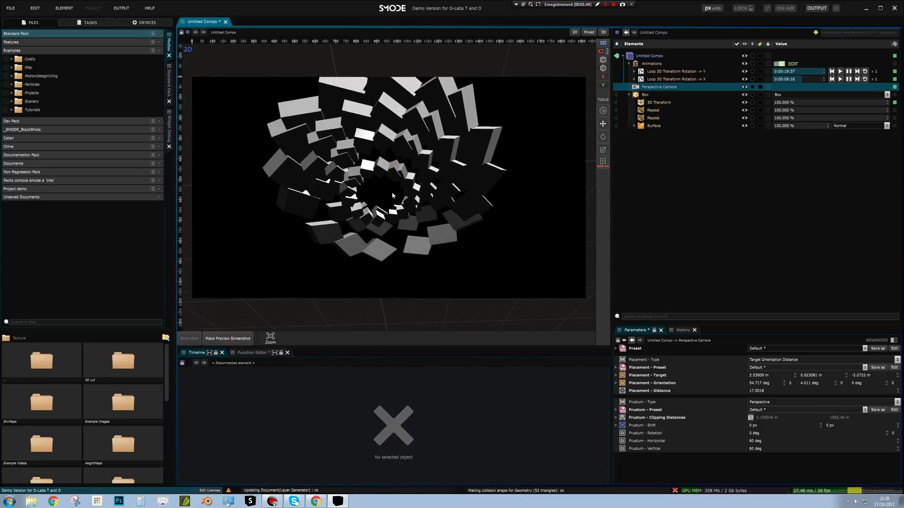
pyautogui.moveTo(396, 183); pyautogui.dragTo(400, 185, button='right')
pyautogui.moveTo(400, 185); pyautogui.dragTo(410, 161, button='middle')
pyautogui.moveTo(410, 160); pyautogui.dragTo(429, 181, button='right')
pyautogui.moveTo(404, 150); pyautogui.dragTo(408, 159)
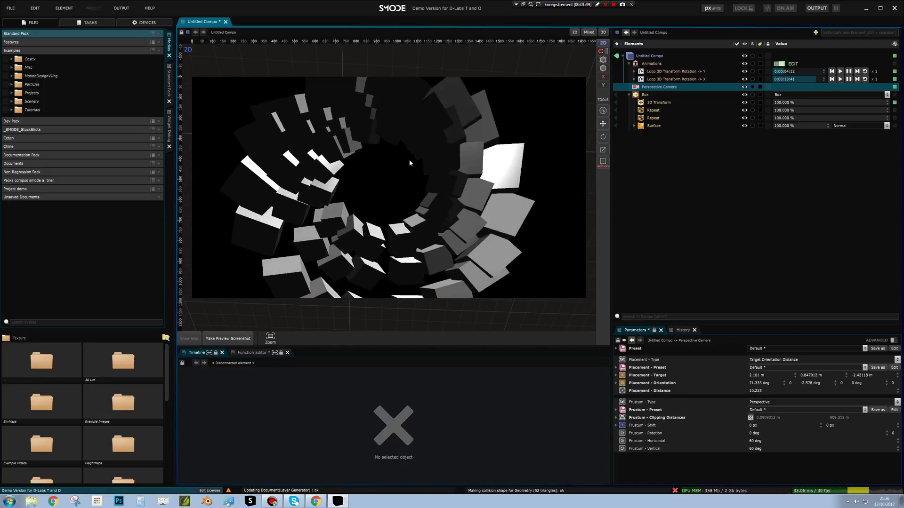
pyautogui.moveTo(410, 163); pyautogui.dragTo(449, 165, button='middle')
# Step: Add a Point Light to the composition
pyautogui.rightClick(650, 165)
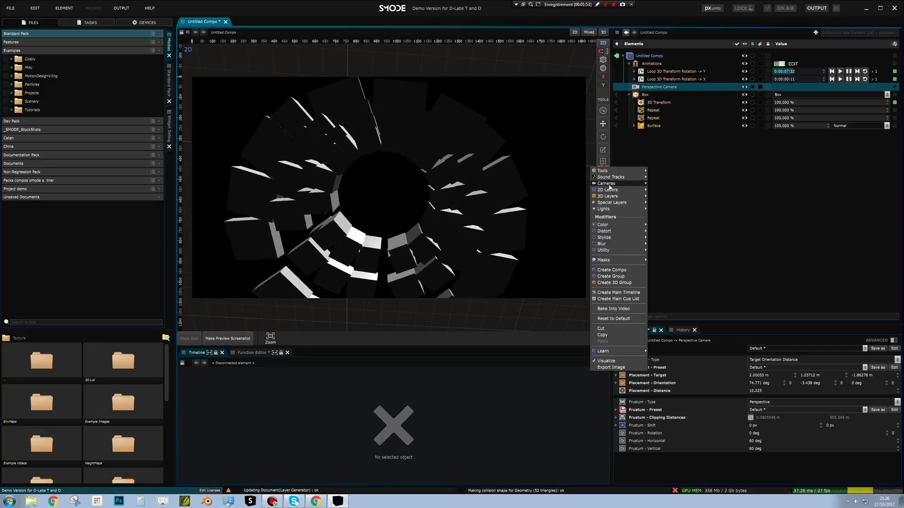
pyautogui.moveTo(611, 189)
pyautogui.moveTo(607, 208)
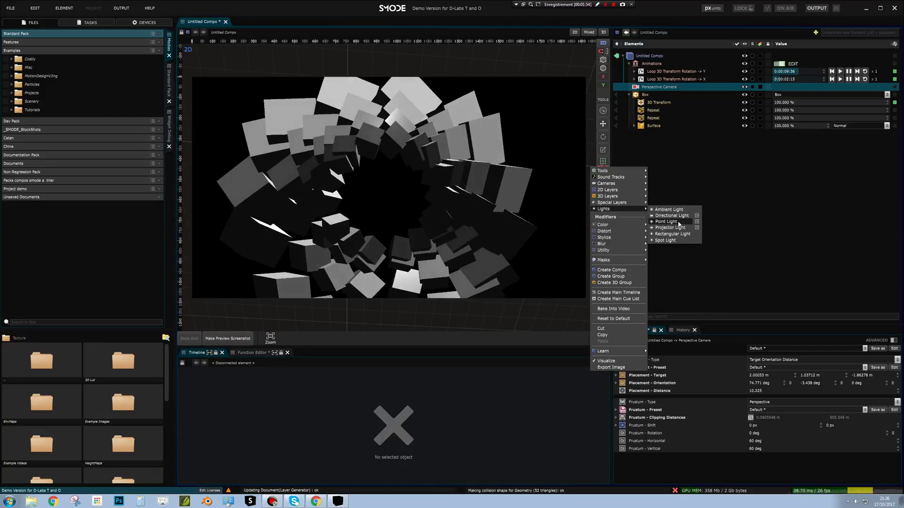
pyautogui.click(669, 226)
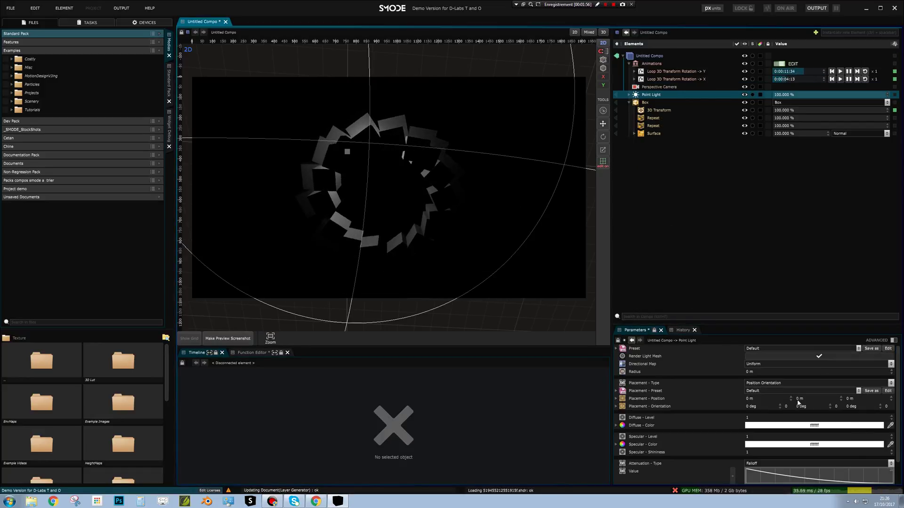
# Step: Position the point light at about 1.07 m, -6.1 m and -4.3 m, and set its attenuation interval maximum to 37.5 m
pyautogui.moveTo(818, 399); pyautogui.dragTo(818, 367)
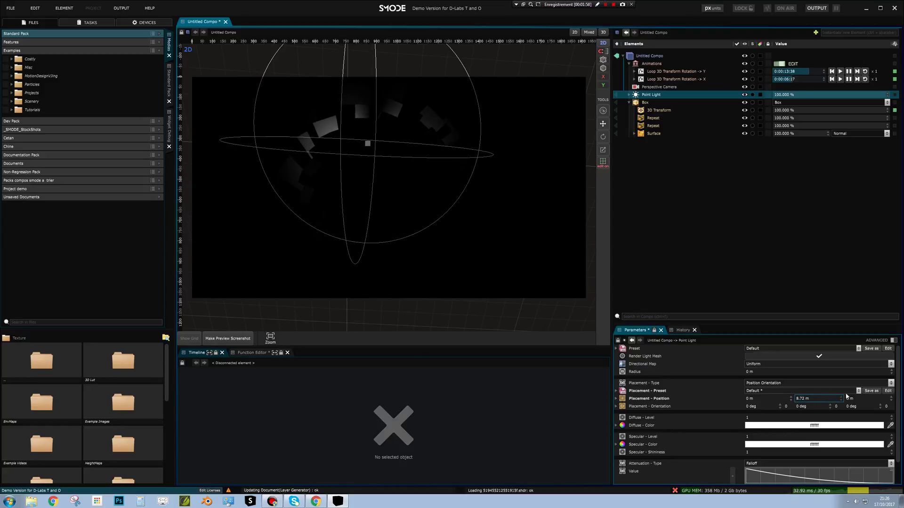
pyautogui.moveTo(857, 398); pyautogui.dragTo(857, 402)
pyautogui.scroll(-1, 845, 459)
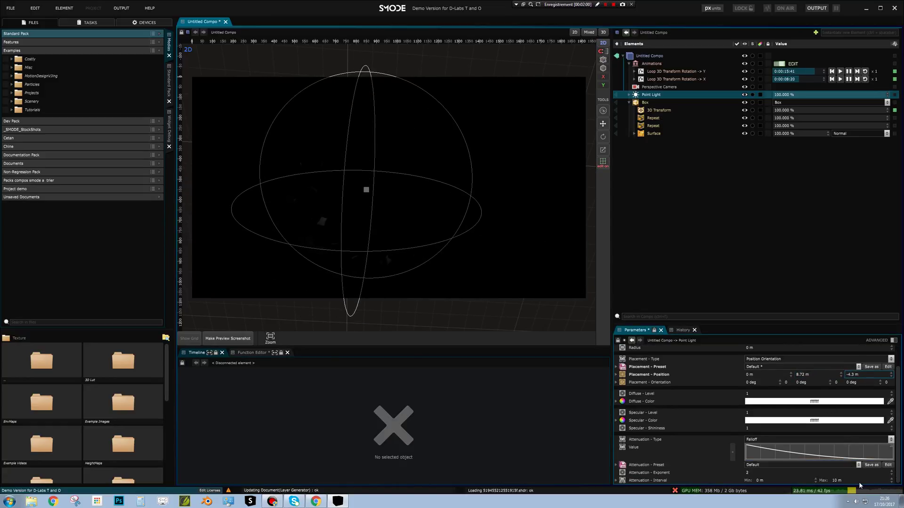
pyautogui.moveTo(832, 481); pyautogui.dragTo(831, 470)
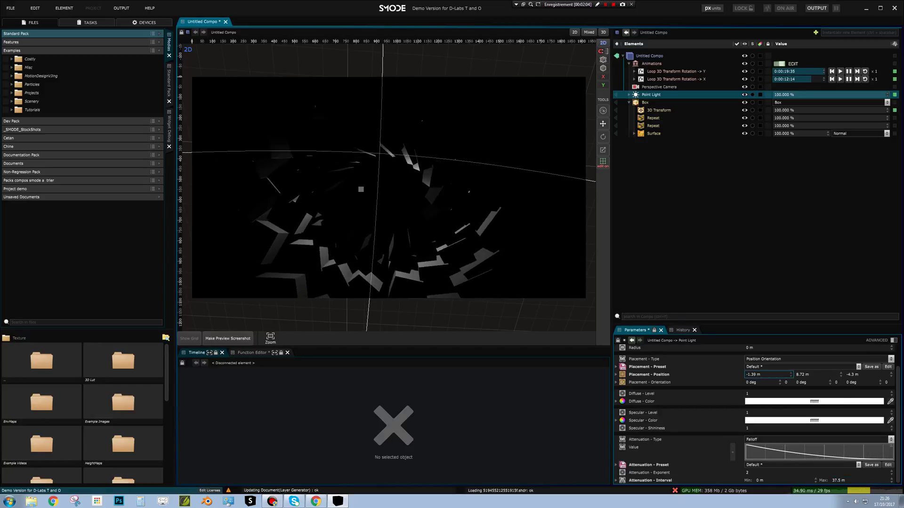
pyautogui.moveTo(750, 376); pyautogui.dragTo(751, 363)
pyautogui.moveTo(803, 377); pyautogui.dragTo(817, 396)
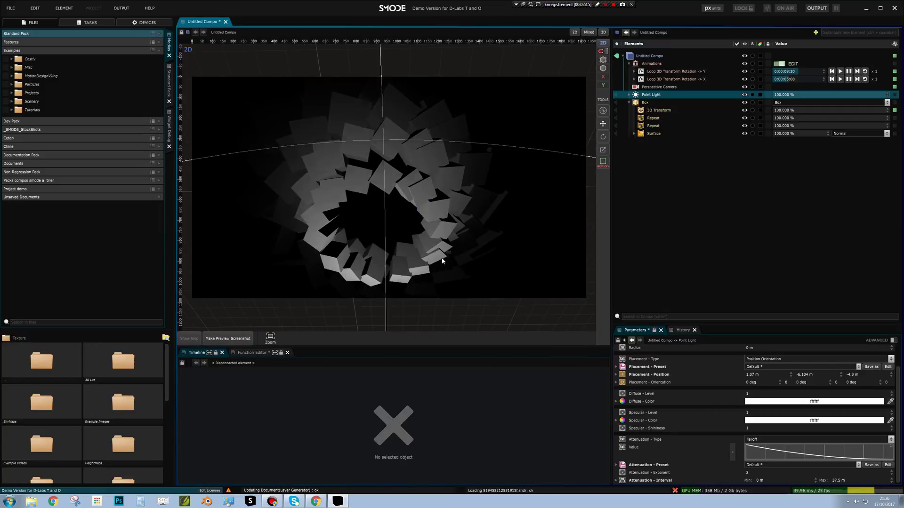
# Step: Add a Volumetric Light layer to the composition and collapse the Box element
pyautogui.rightClick(639, 59)
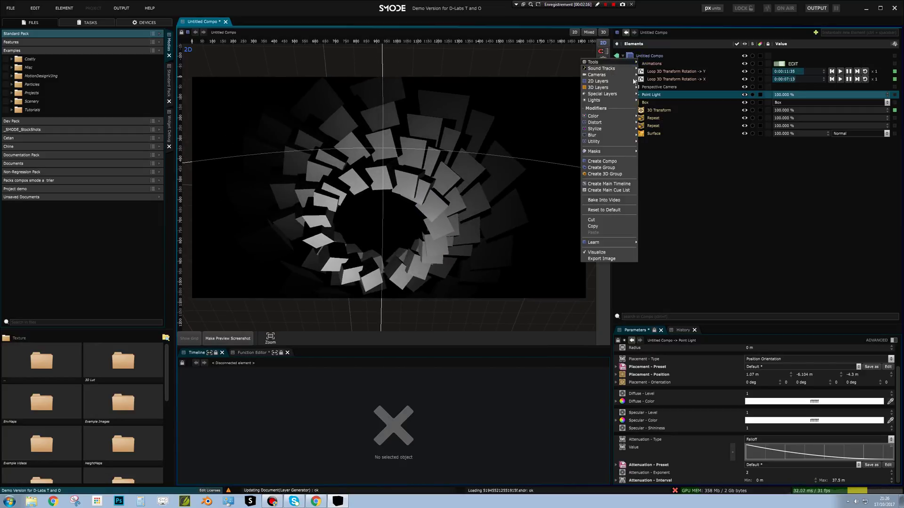
pyautogui.moveTo(608, 94)
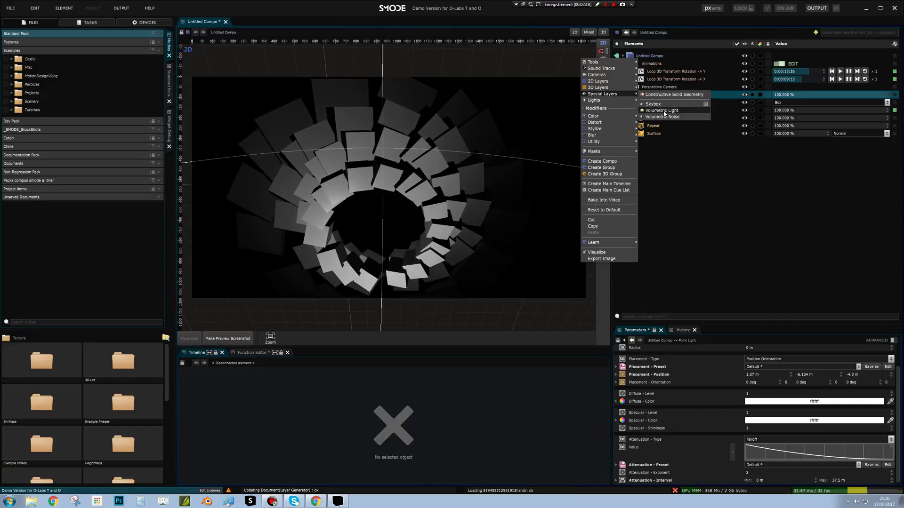
pyautogui.click(663, 109)
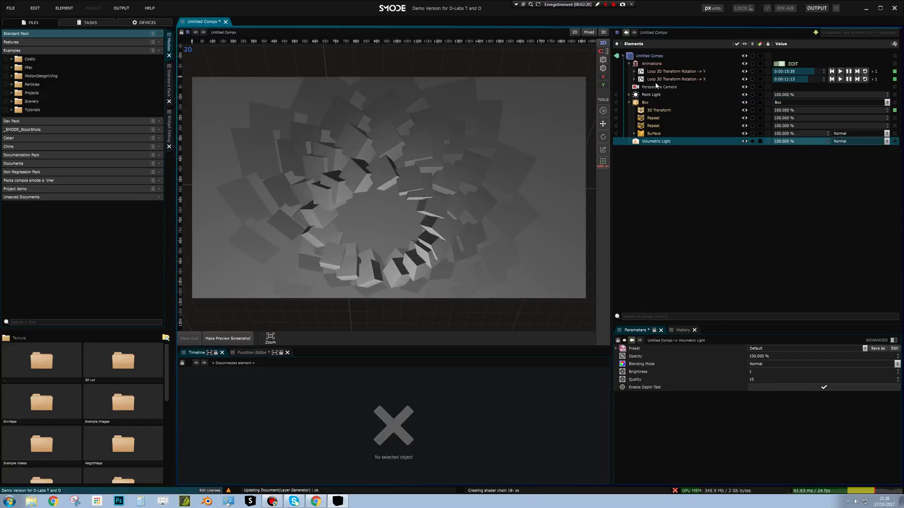
pyautogui.moveTo(641, 103); pyautogui.dragTo(645, 123)
pyautogui.click(629, 111)
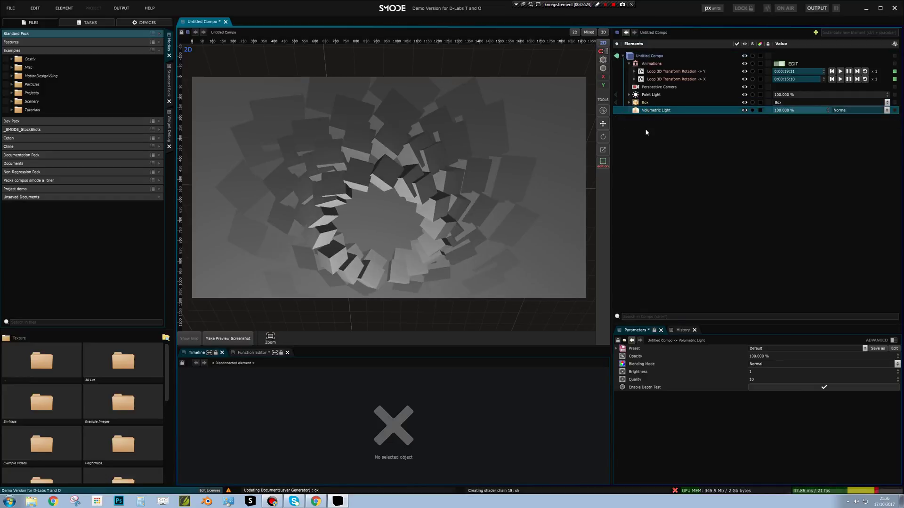
# Step: Move the point light to about 7.39 m on Y with the help of the 3D view, and set its attenuation maximum to about 13 m
pyautogui.click(645, 95)
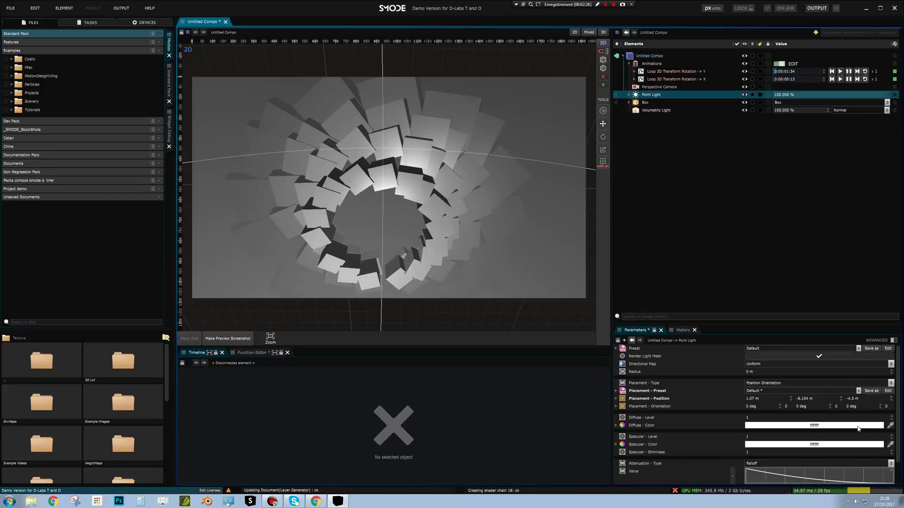
pyautogui.scroll(-1, 858, 363)
pyautogui.moveTo(840, 480)
pyautogui.mouseDown()
pyautogui.moveTo(810, 480)
pyautogui.moveTo(868, 480)
pyautogui.moveTo(851, 480)
pyautogui.mouseUp()
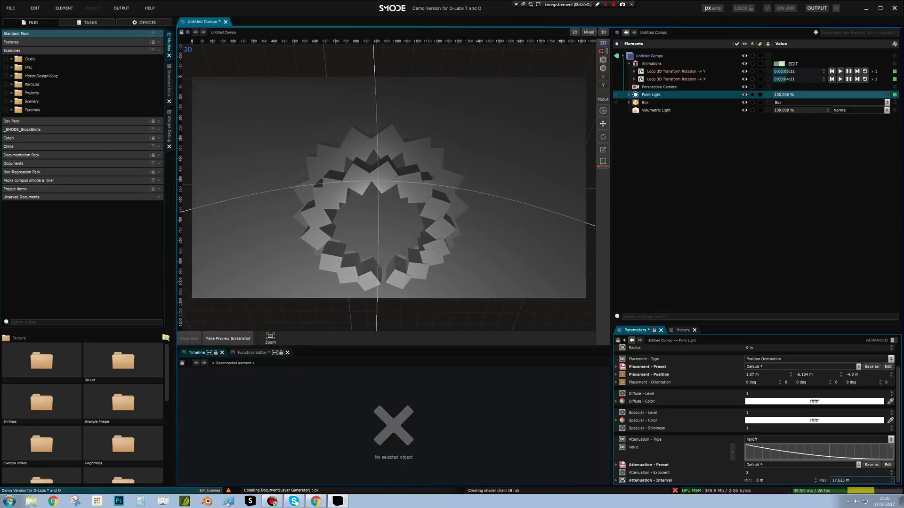
pyautogui.click(602, 32)
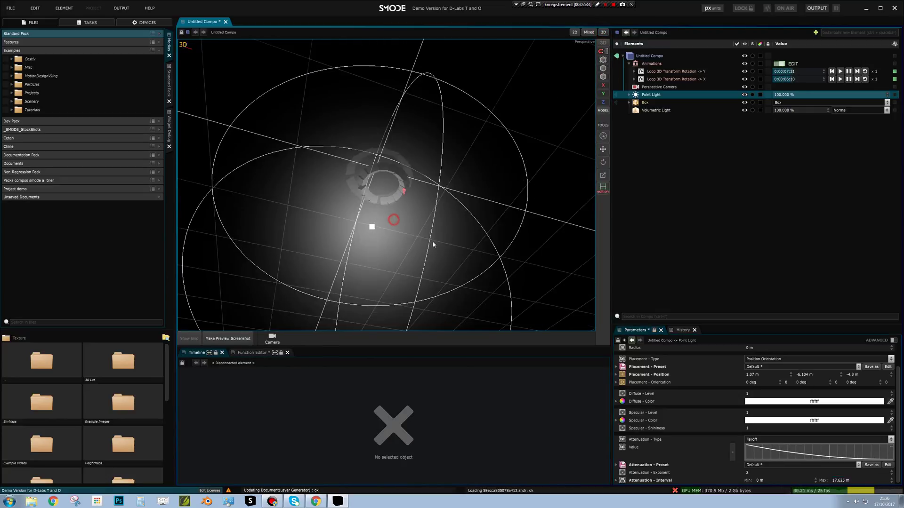
pyautogui.moveTo(811, 378); pyautogui.dragTo(796, 367)
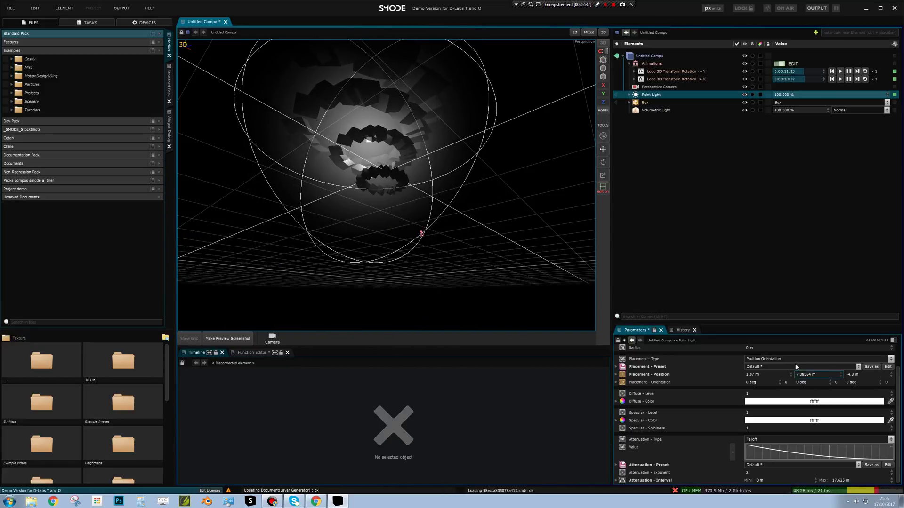
pyautogui.click(573, 32)
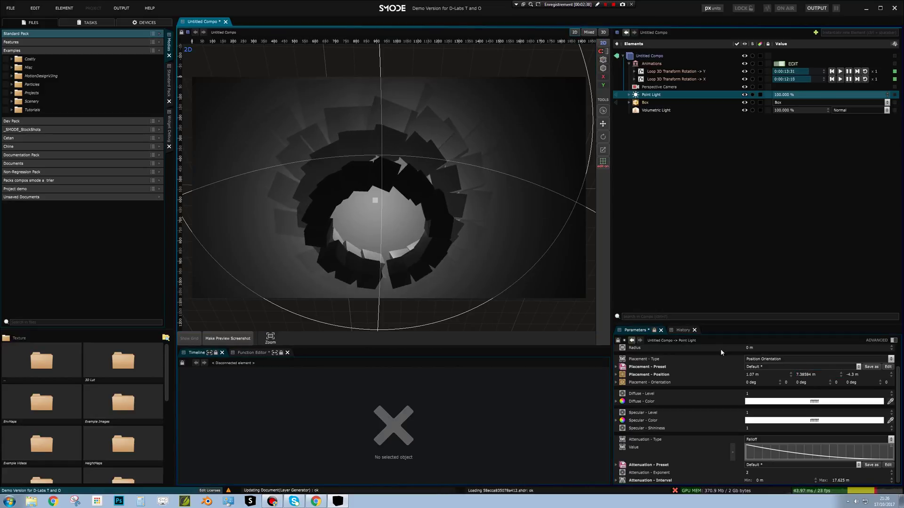
pyautogui.moveTo(843, 481)
pyautogui.mouseDown()
pyautogui.moveTo(829, 481)
pyautogui.moveTo(837, 480)
pyautogui.mouseUp()
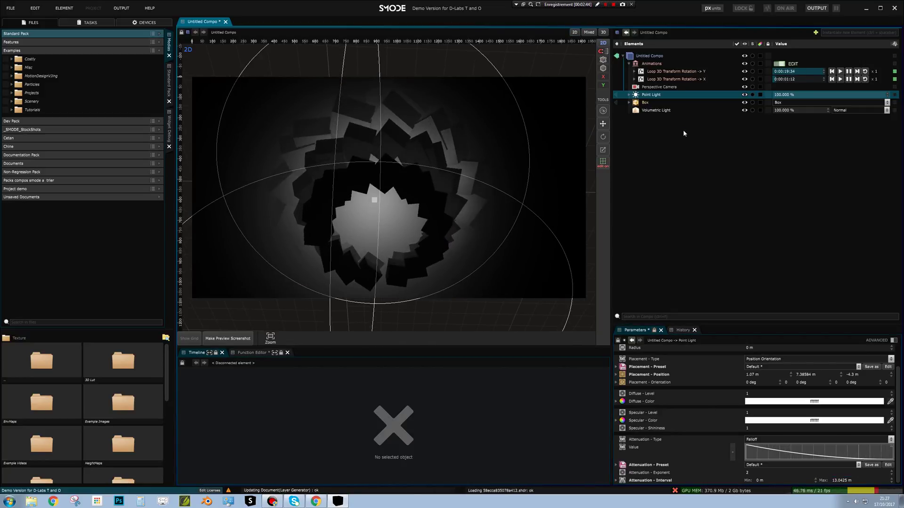
# Step: Add a Directional Light rotated 74.9 degrees on X, with diffuse level 0.3 and specular level 0
pyautogui.rightClick(627, 132)
pyautogui.moveTo(641, 149)
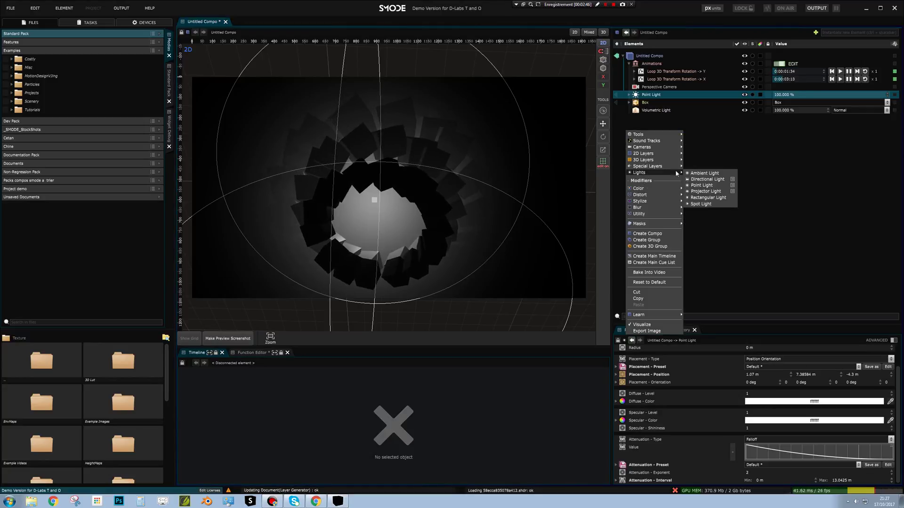
pyautogui.click(707, 180)
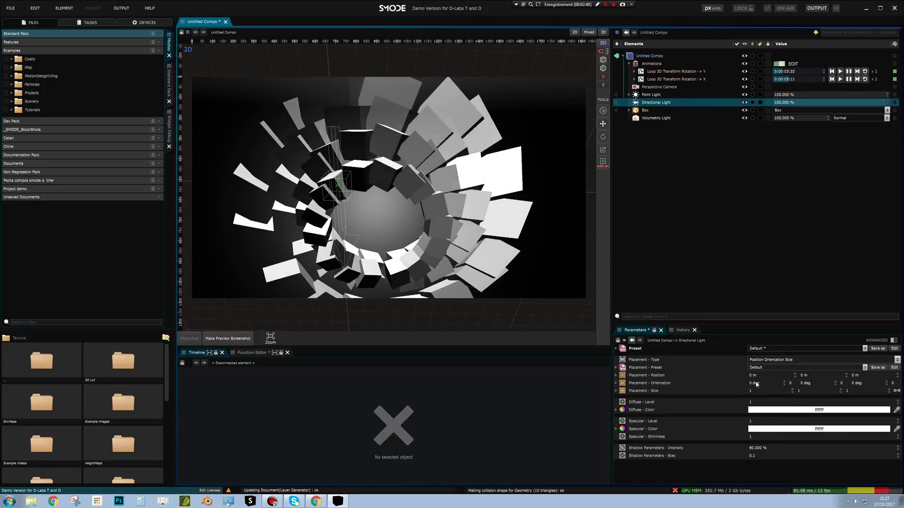
pyautogui.moveTo(751, 420); pyautogui.dragTo(780, 415)
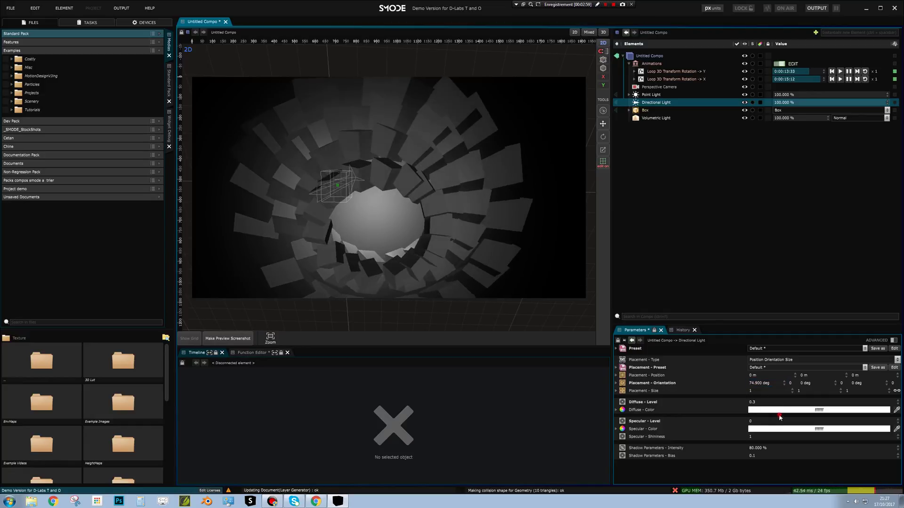
# Step: Show the directional light's advanced parameters and tint its diffuse color to the pale cyan EDFFFE
pyautogui.click(783, 410)
pyautogui.click(827, 446)
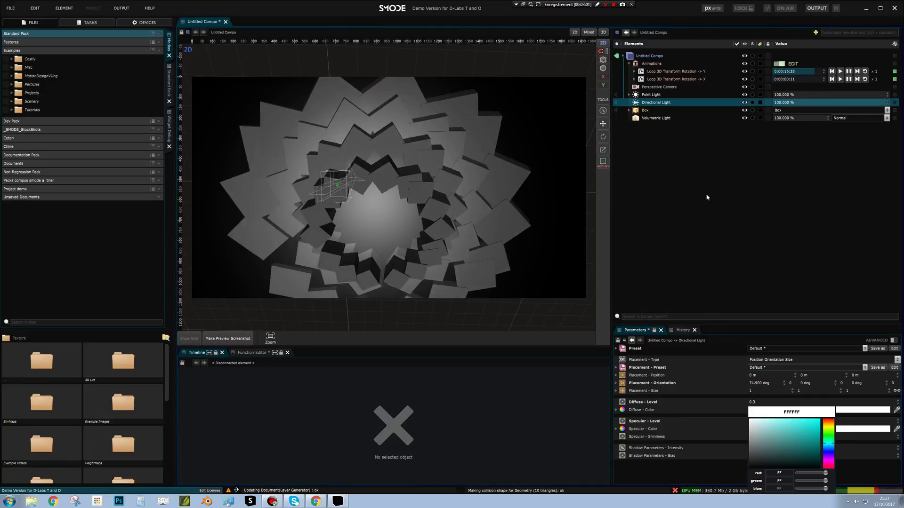
pyautogui.click(893, 340)
pyautogui.scroll(-5, 794, 438)
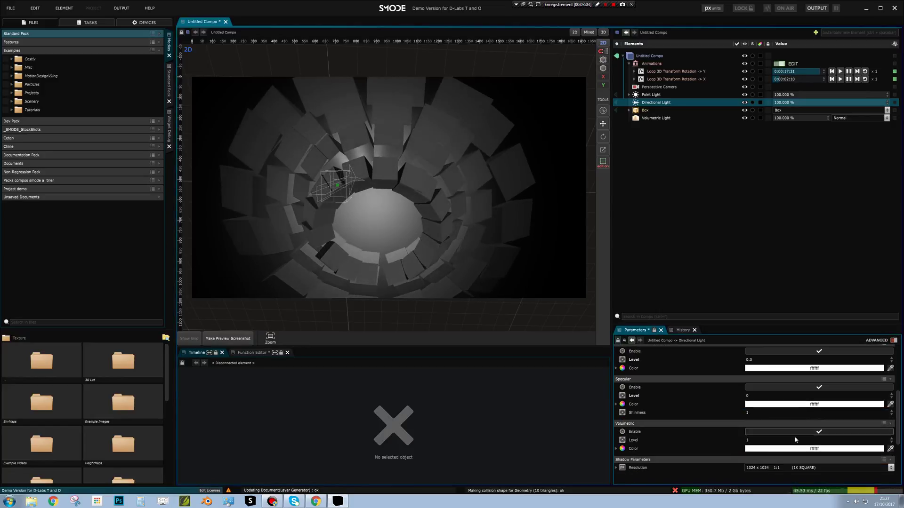
pyautogui.scroll(2, 767, 431)
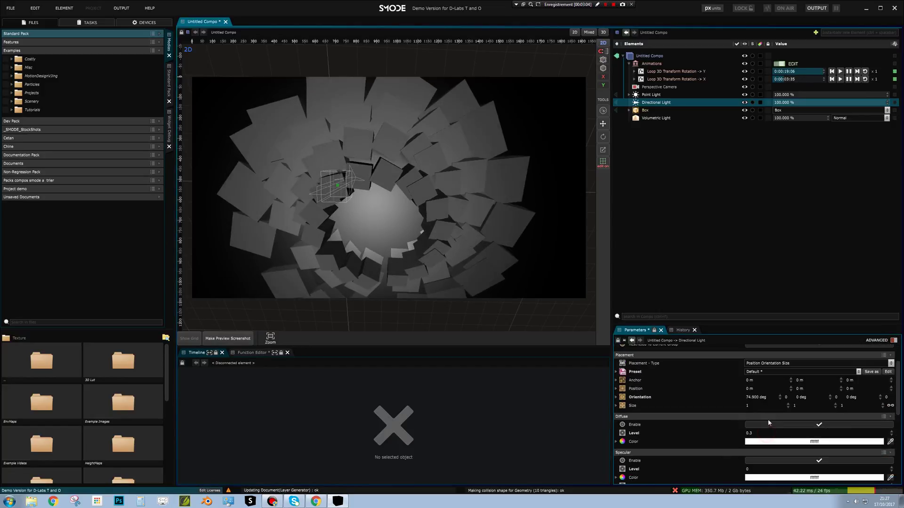
pyautogui.click(779, 442)
pyautogui.click(825, 433)
pyautogui.moveTo(808, 431); pyautogui.dragTo(751, 410)
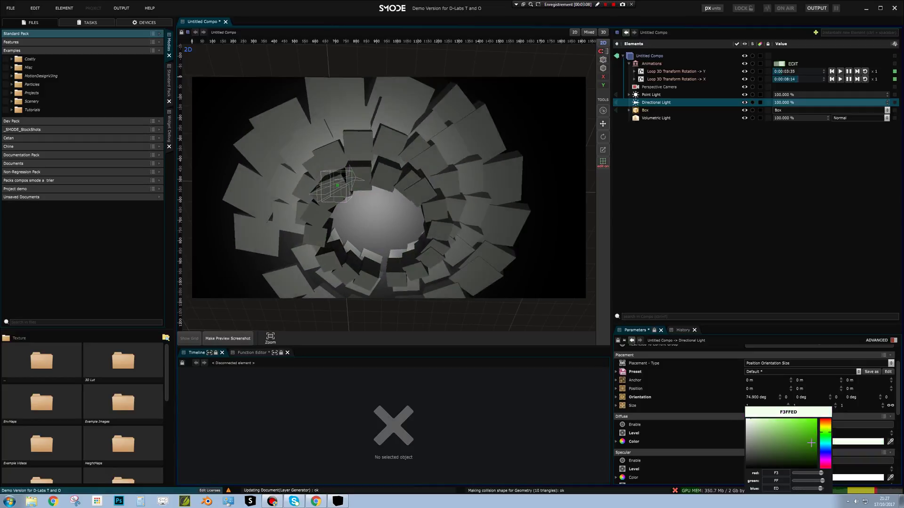
pyautogui.click(383, 213)
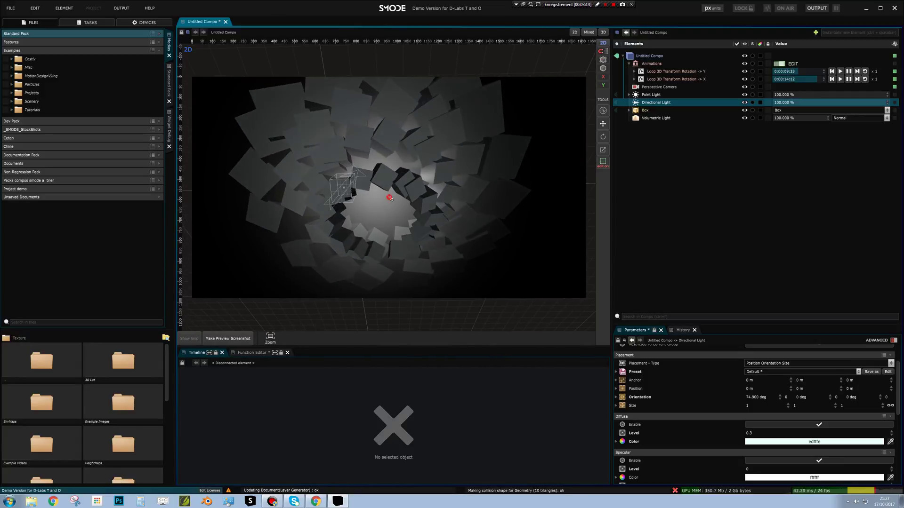
# Step: Try stretching the Box to 2.8 m on Y, and undo the size change
pyautogui.click(629, 110)
pyautogui.click(629, 110)
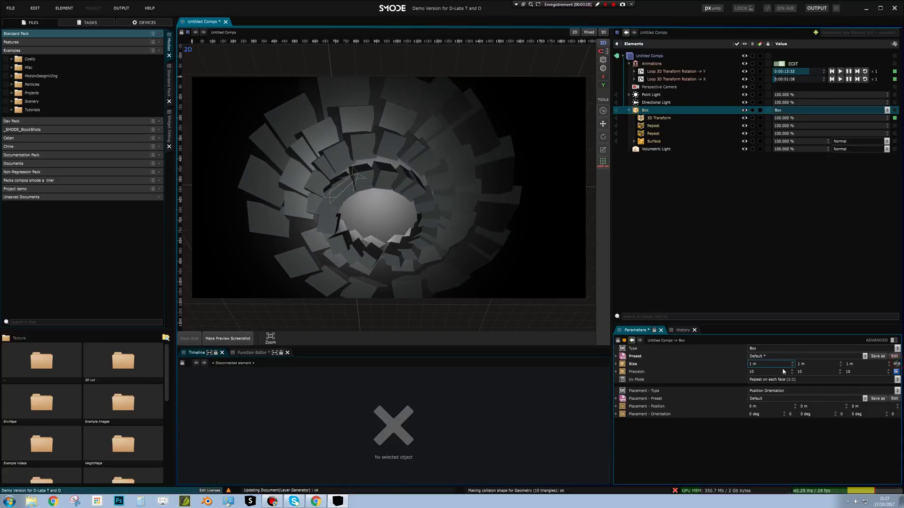
pyautogui.moveTo(818, 364); pyautogui.dragTo(818, 330)
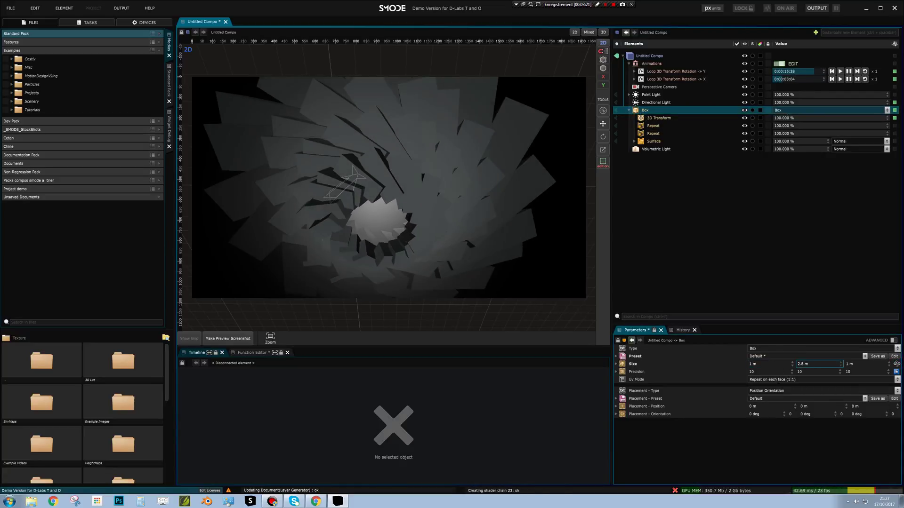
pyautogui.hotkey('ctrl', 'z')
pyautogui.click(785, 366)
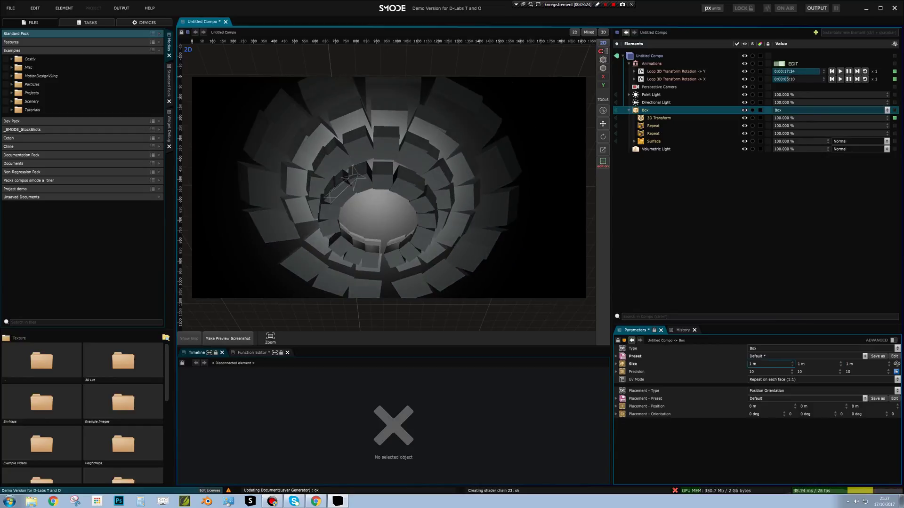
# Step: Set the Box size to about 5.28 m, 0.59 m and 0.52 m on X, Y and Z, with precision 1 on every axis
pyautogui.moveTo(770, 364); pyautogui.dragTo(800, 379)
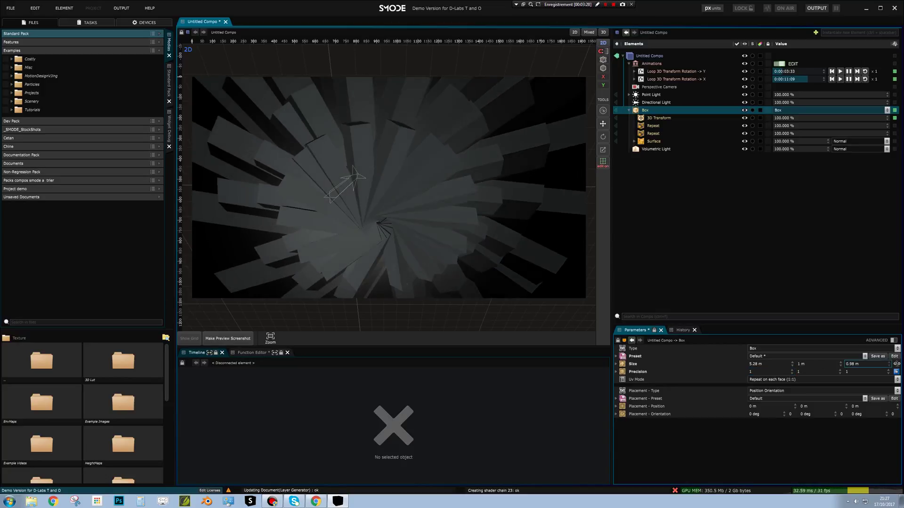
pyautogui.moveTo(867, 364); pyautogui.dragTo(867, 377)
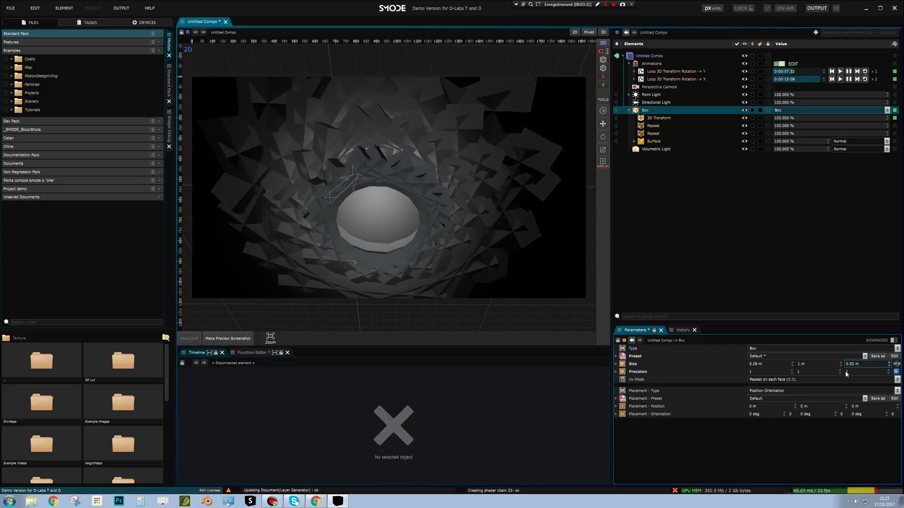
pyautogui.moveTo(818, 364); pyautogui.dragTo(819, 335)
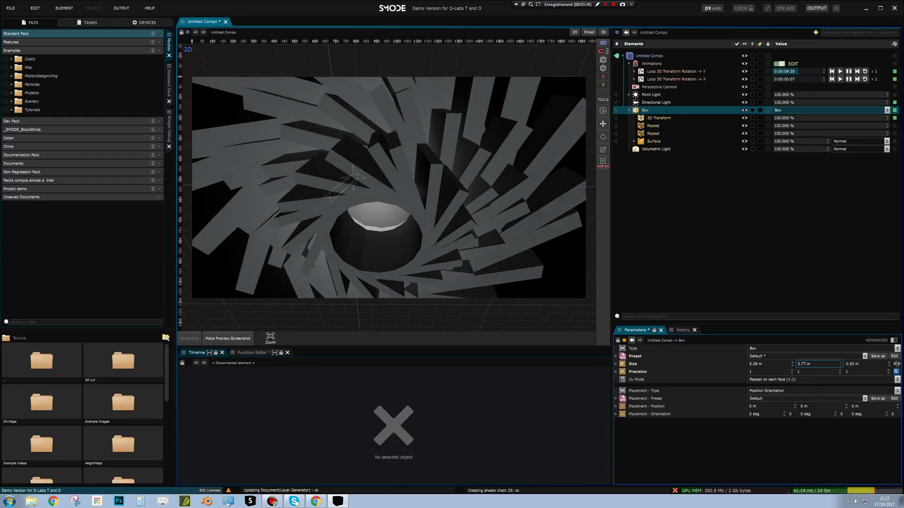
pyautogui.scroll(-3, 817, 364)
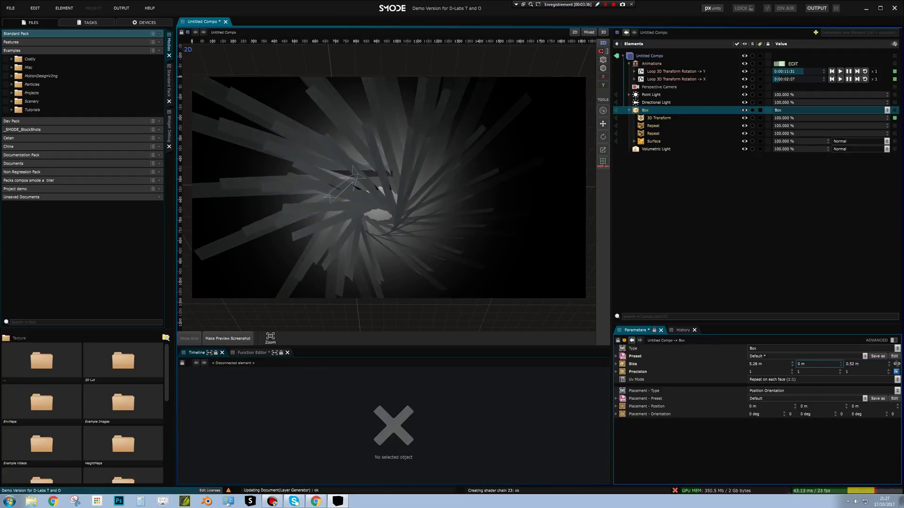
pyautogui.scroll(4, 818, 364)
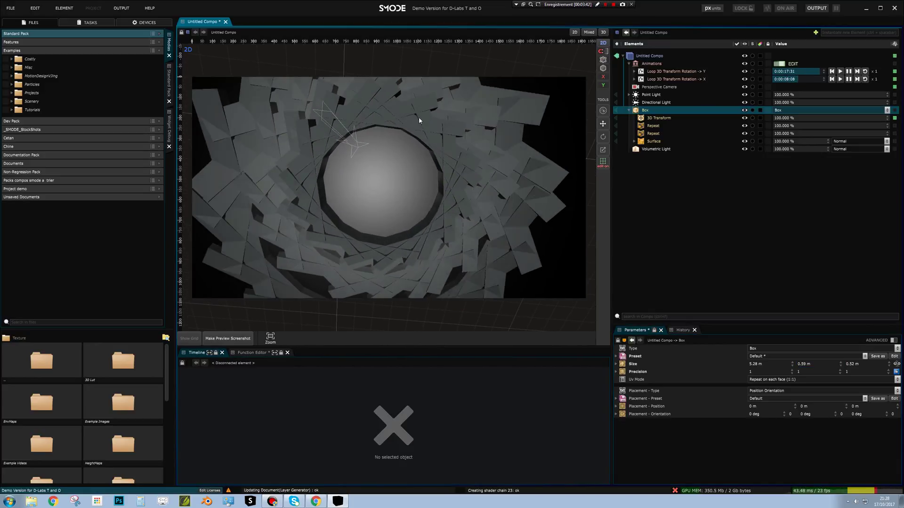
# Step: Adjust both Repeat modifiers, orienting the first about 62 degrees on Y and -9.4 degrees on Z, and reframe the camera on the spiral's center
pyautogui.click(652, 134)
pyautogui.moveTo(756, 400); pyautogui.dragTo(843, 402)
pyautogui.click(652, 126)
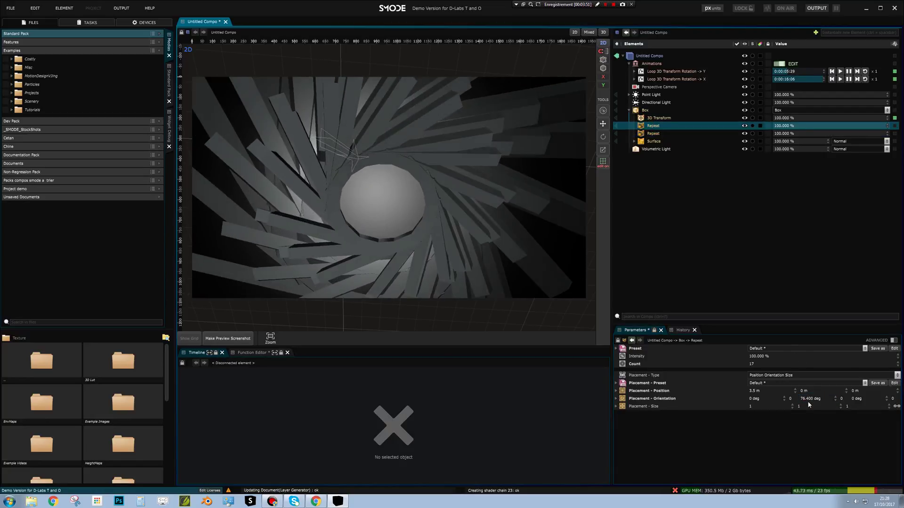
pyautogui.moveTo(811, 399); pyautogui.dragTo(857, 408)
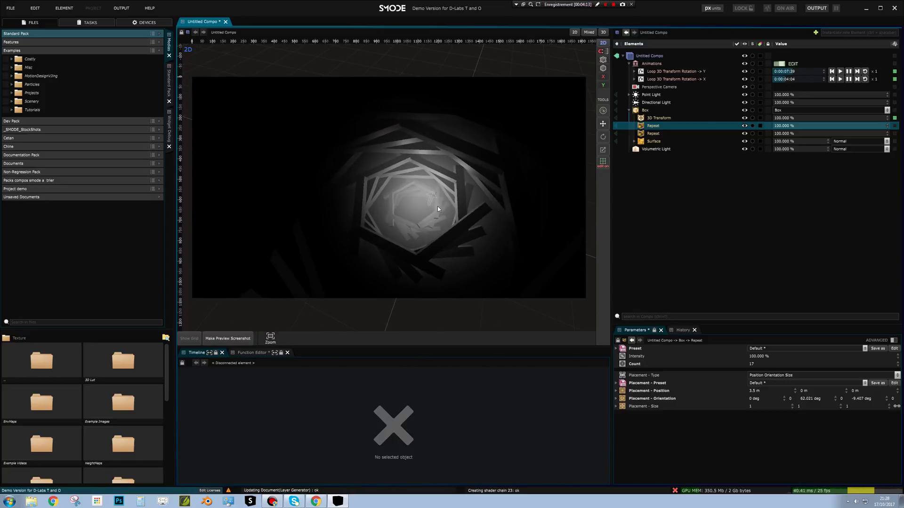
pyautogui.moveTo(439, 199); pyautogui.dragTo(455, 213)
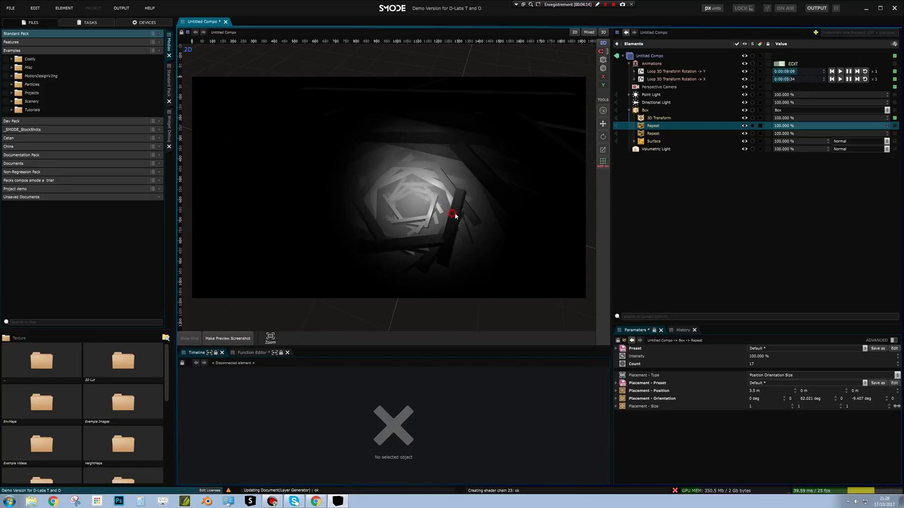
# Step: Add an Instantiate operator to the Box below its two Repeat modifiers
pyautogui.rightClick(641, 112)
pyautogui.moveTo(570, 160)
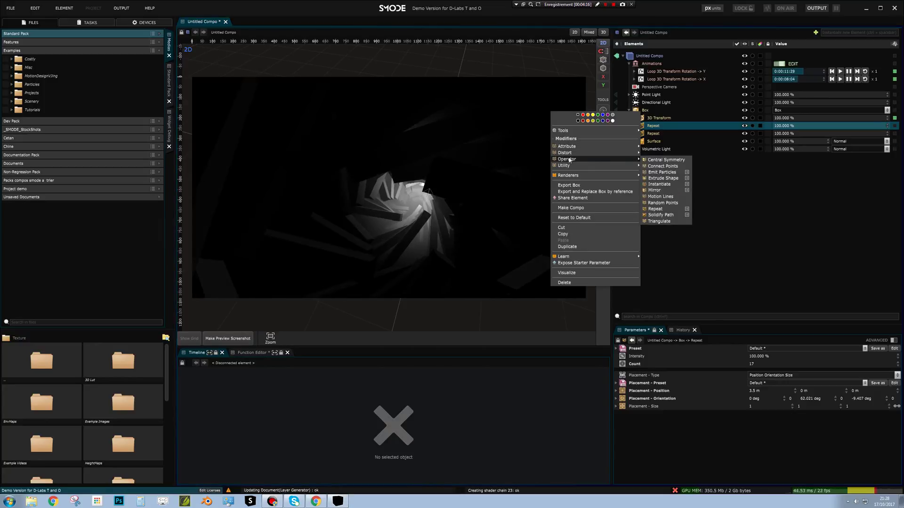
pyautogui.click(659, 184)
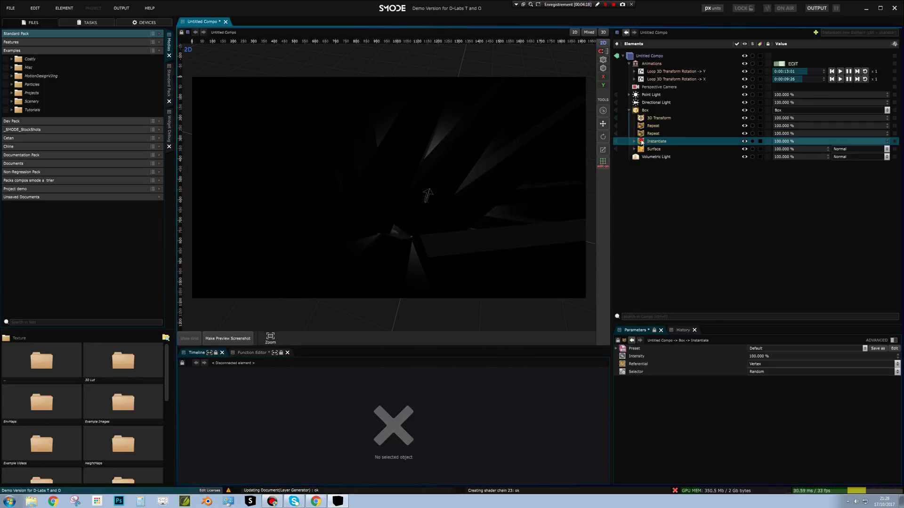
# Step: Move the Instantiate operator above both Repeat modifiers and size its instanced Box to about 0.12 m, 0.39 m and 8.02 m on X, Y and Z
pyautogui.moveTo(641, 142); pyautogui.dragTo(643, 123)
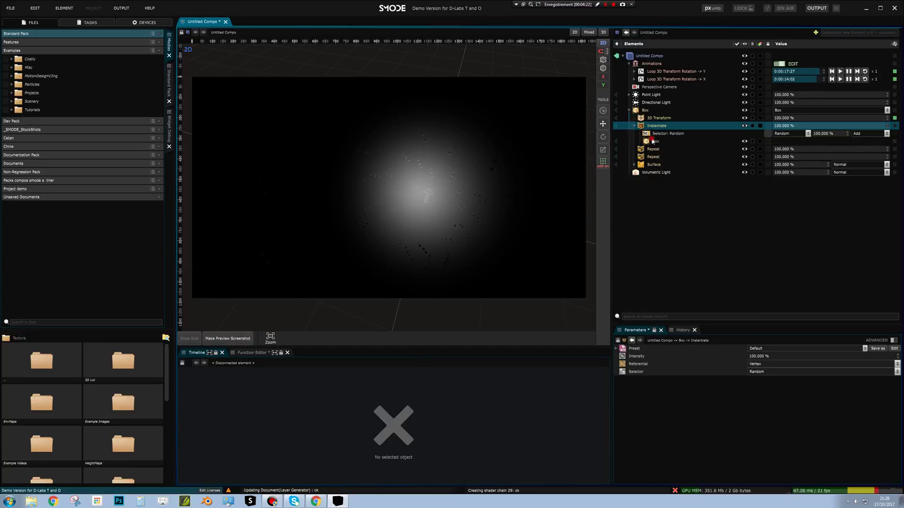
pyautogui.moveTo(818, 356); pyautogui.dragTo(818, 330)
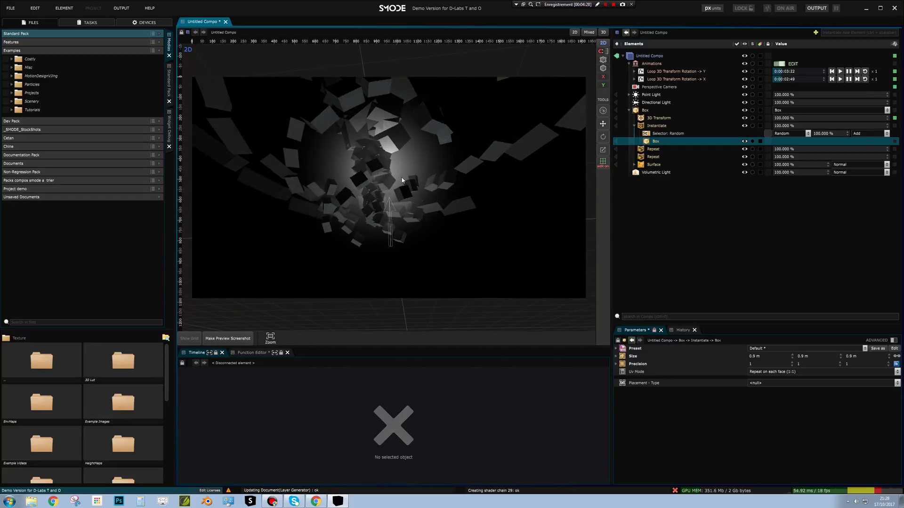
pyautogui.click(896, 356)
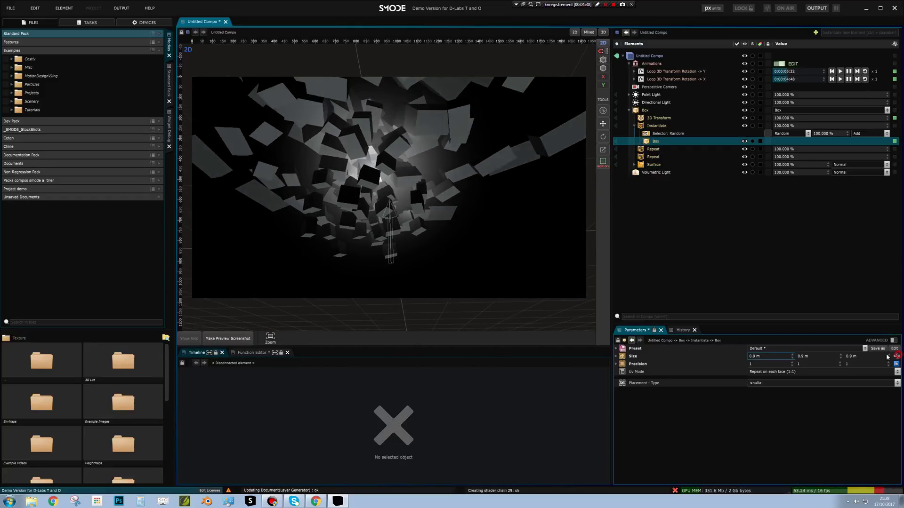
pyautogui.moveTo(803, 357); pyautogui.dragTo(772, 301)
pyautogui.moveTo(771, 345); pyautogui.dragTo(866, 336)
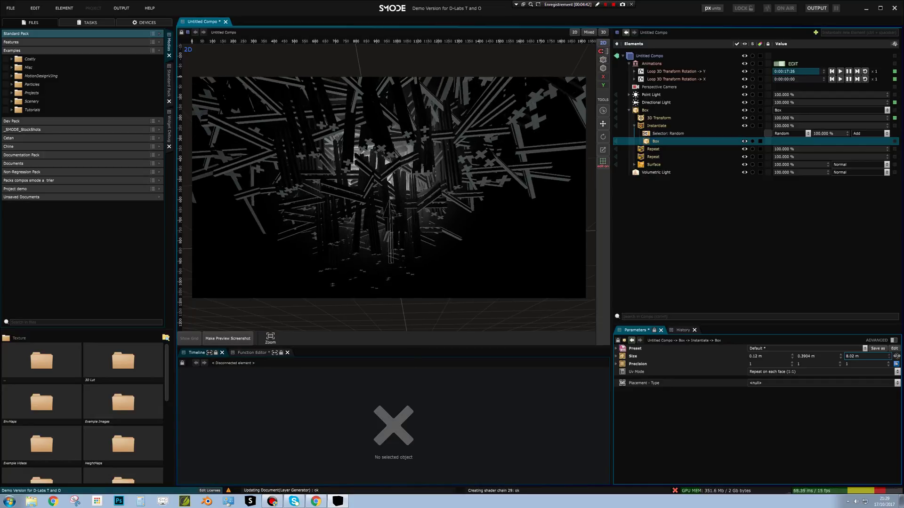
# Step: Set the instanced Box's Y precision to 31 and add a 3D Transform distortion to it, rotated about 35.1 degrees on Y
pyautogui.click(416, 150)
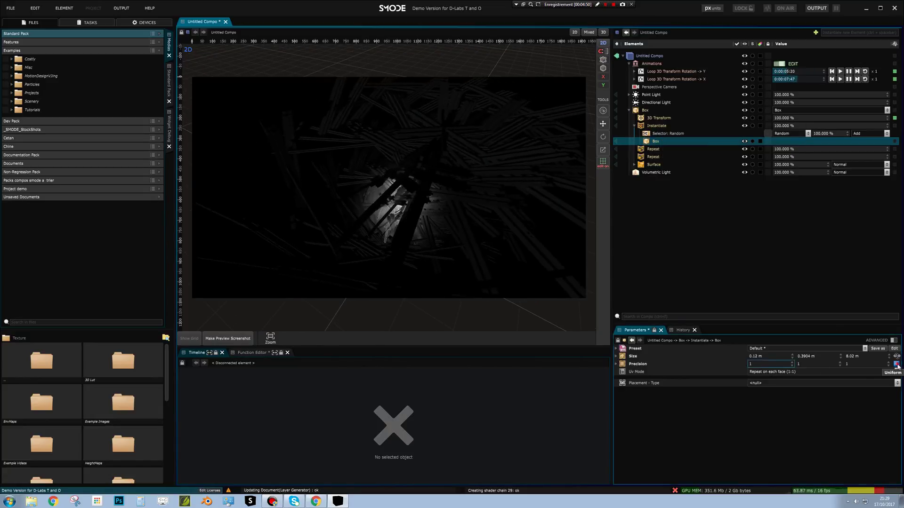
pyautogui.moveTo(804, 363); pyautogui.dragTo(804, 355)
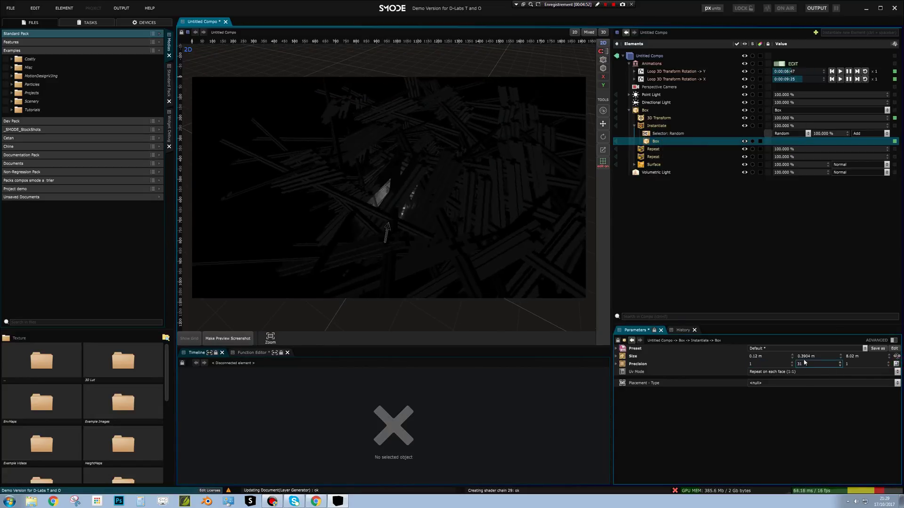
pyautogui.rightClick(653, 141)
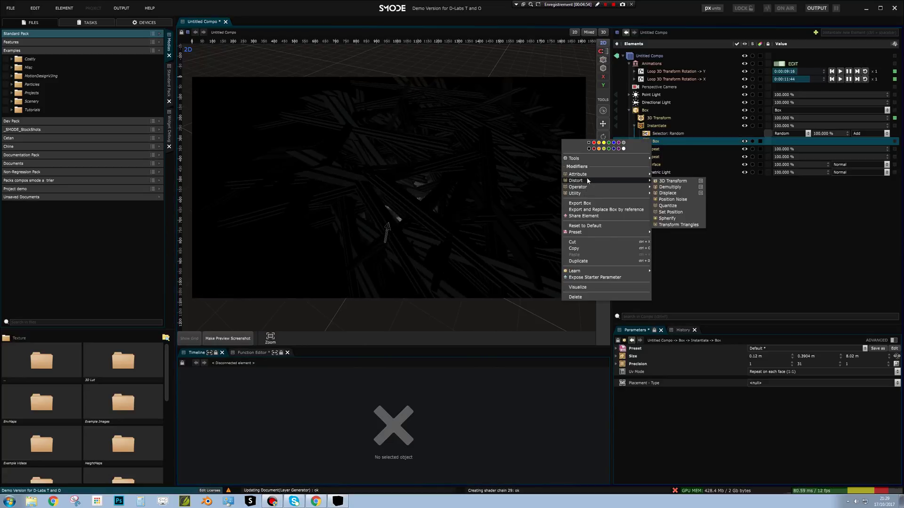
pyautogui.click(671, 180)
pyautogui.moveTo(810, 380); pyautogui.dragTo(810, 365)
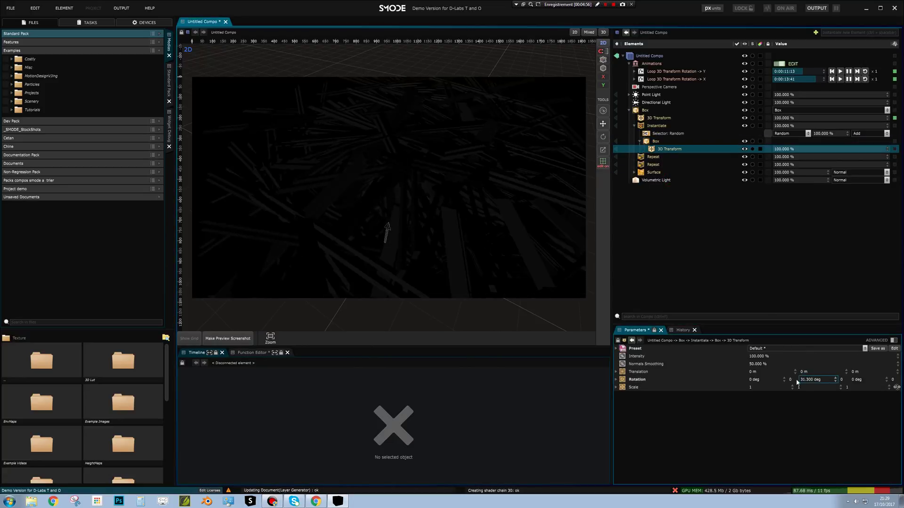
# Step: Mask the instanced Box's 3D Transform by Vertical Texture Coordinate, and resize that Box to about 1.45 m on X and 9.86 m on Z
pyautogui.rightClick(654, 149)
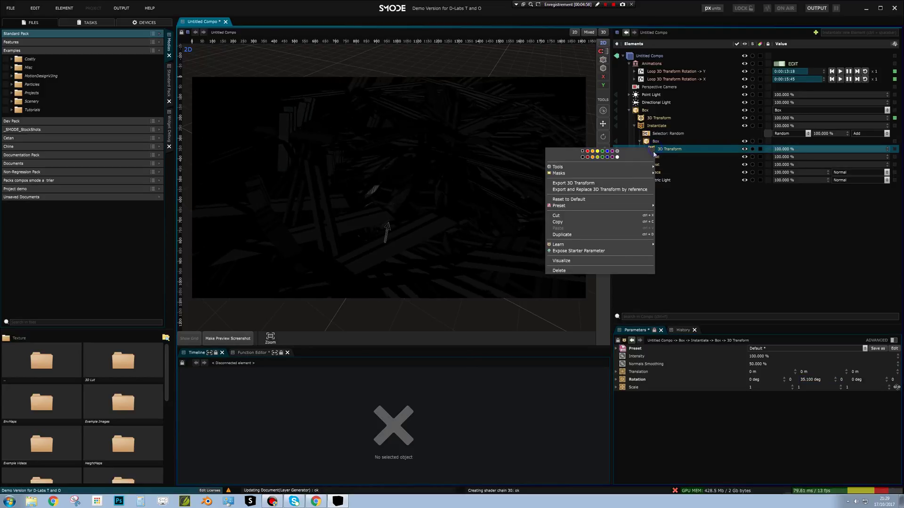
pyautogui.moveTo(596, 174)
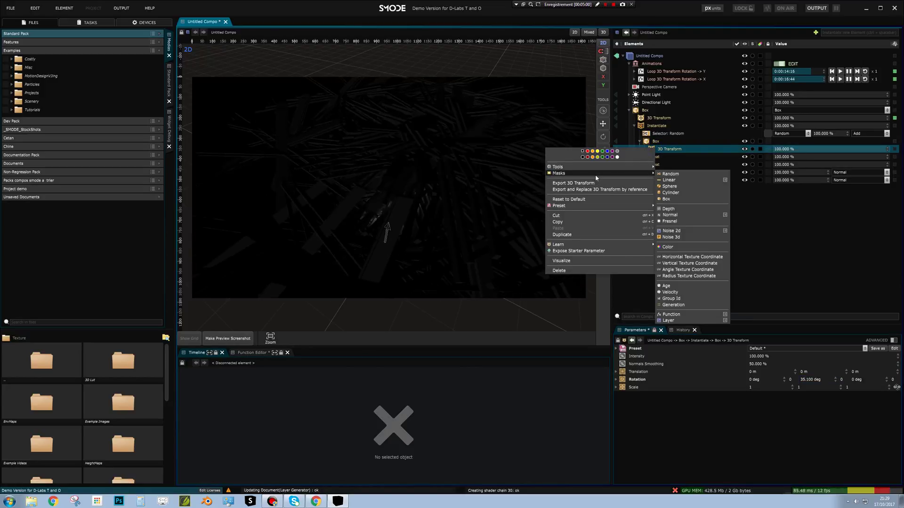
pyautogui.click(684, 265)
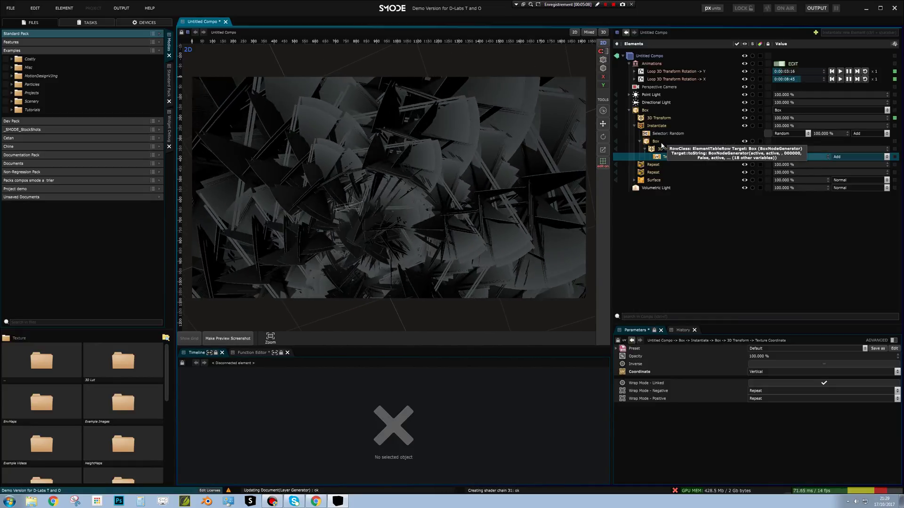
pyautogui.click(662, 142)
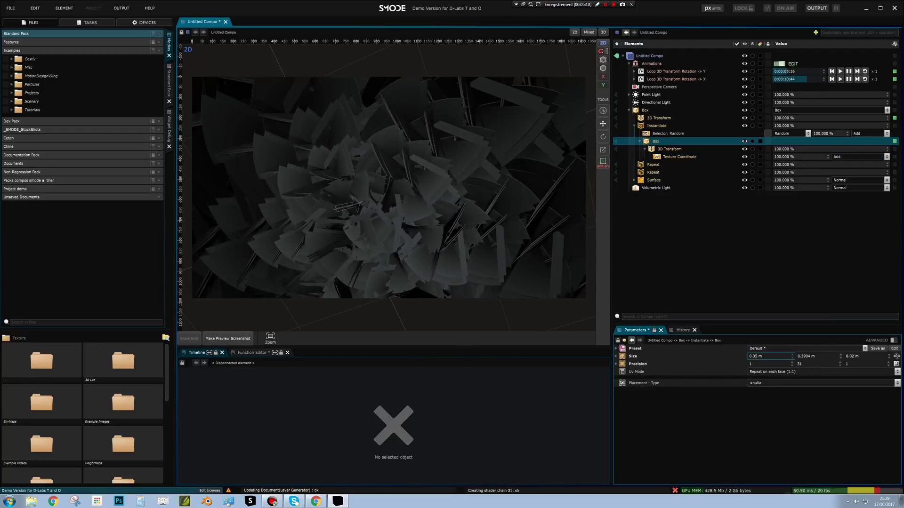
pyautogui.moveTo(770, 356); pyautogui.dragTo(859, 351)
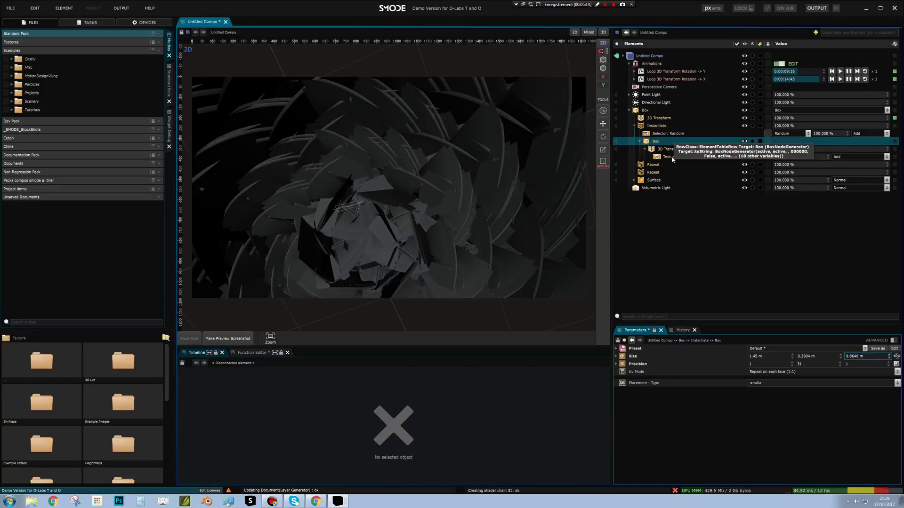
# Step: Enable both Depth Buffer Test and Depth Buffer Write on the Surface of the main Box
pyautogui.click(654, 179)
pyautogui.click(791, 399)
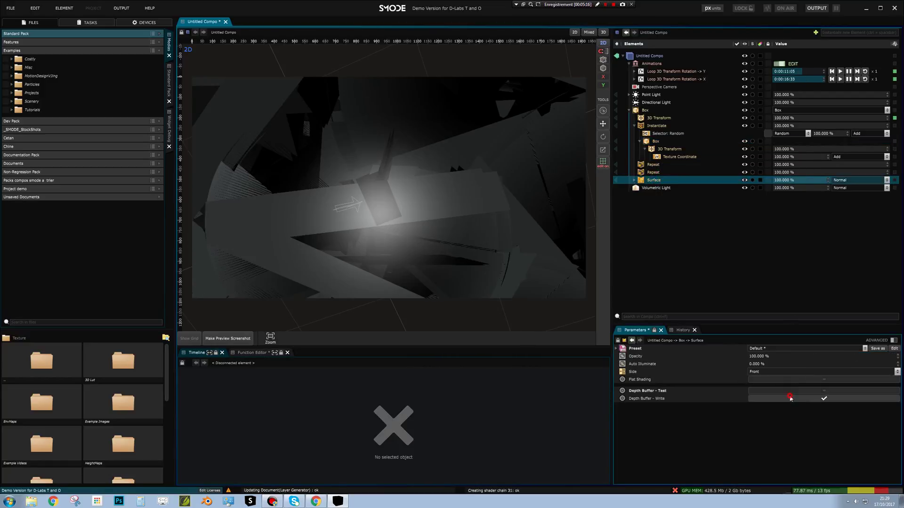
pyautogui.click(791, 391)
pyautogui.click(792, 399)
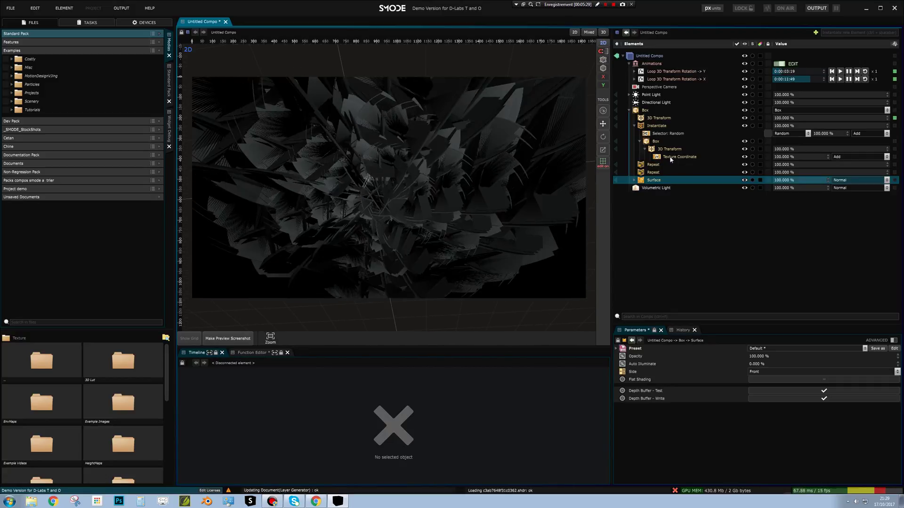
# Step: Scale the main Box proportionally to about 21.57 m, 2.41 m and 2.12 m on X, Y and Z with linked dimensions
pyautogui.click(645, 111)
pyautogui.click(896, 364)
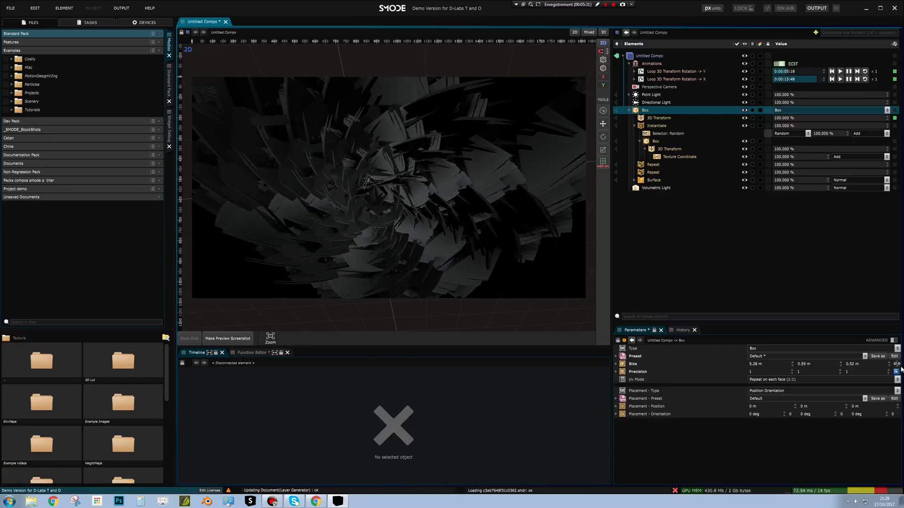
pyautogui.moveTo(819, 365); pyautogui.dragTo(820, 317)
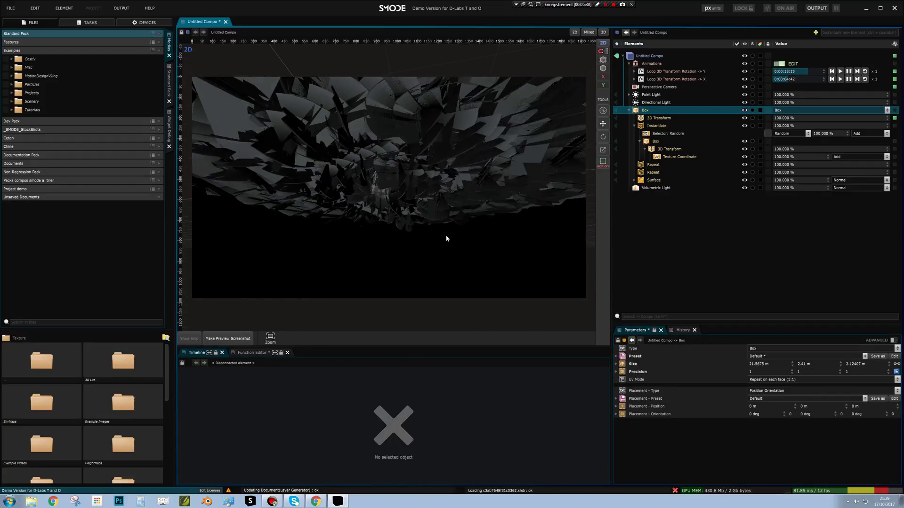